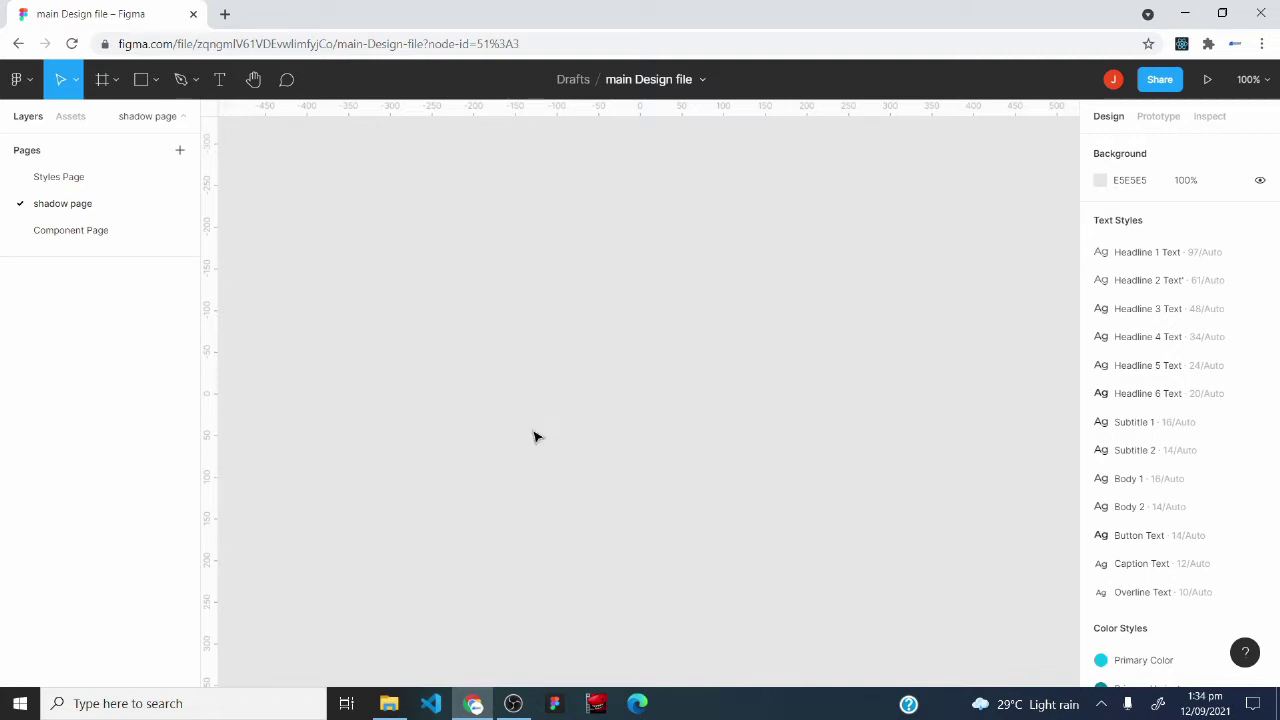
- Create a 1440 × 900 MacBook Pro frame on the shadow page from the desktop frame presets
click(102, 79)
click(1115, 421)
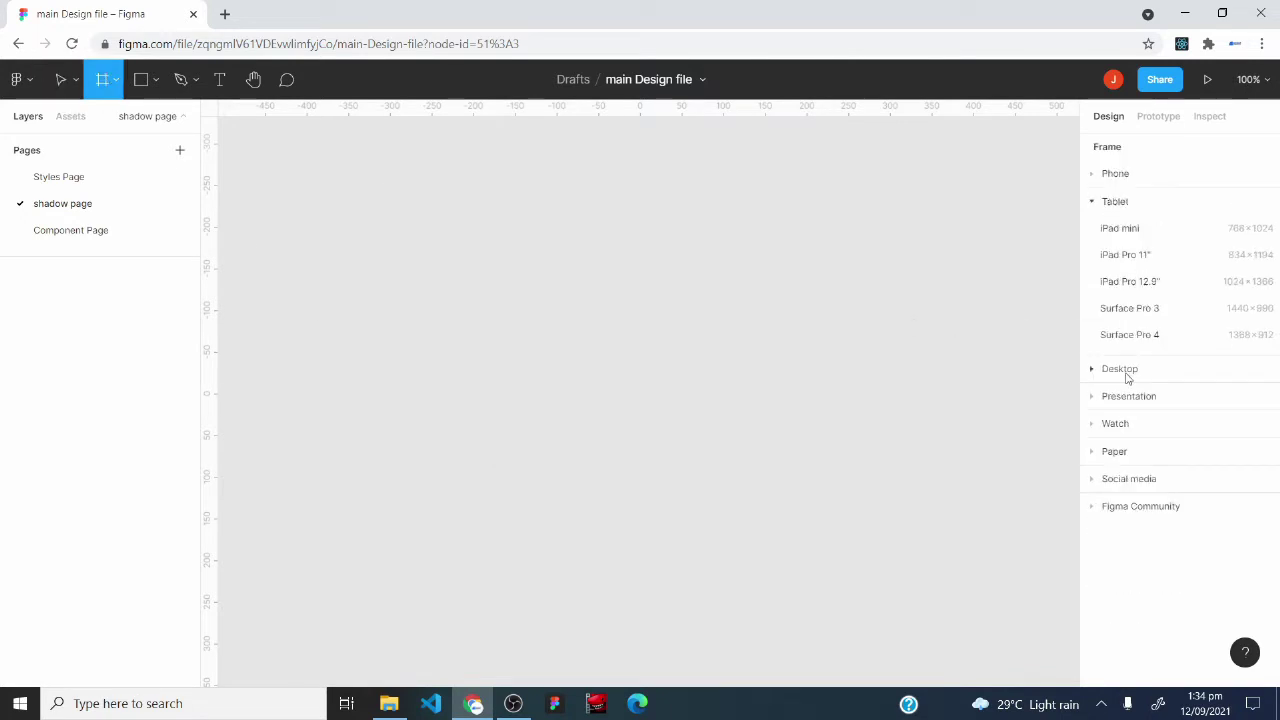
click(1120, 369)
click(1130, 309)
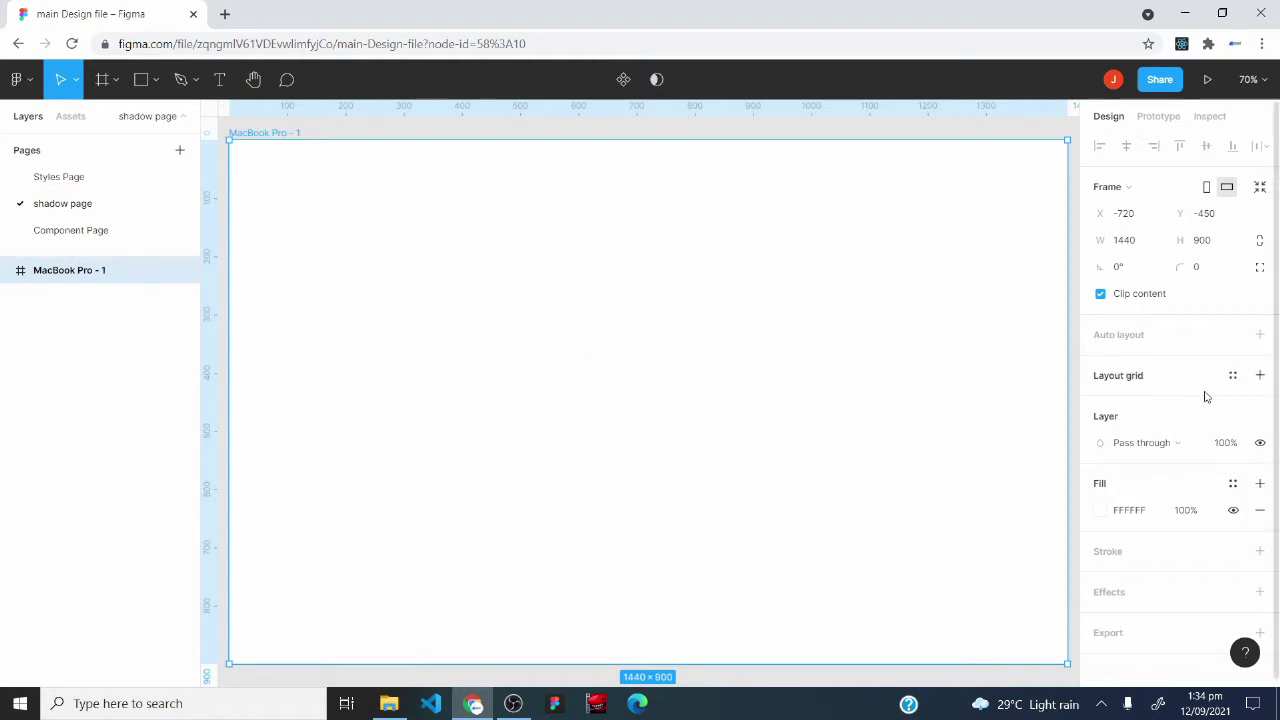
- Add a layout grid to the MacBook Pro frame and change its type from Grid to Columns
click(1260, 376)
click(1100, 402)
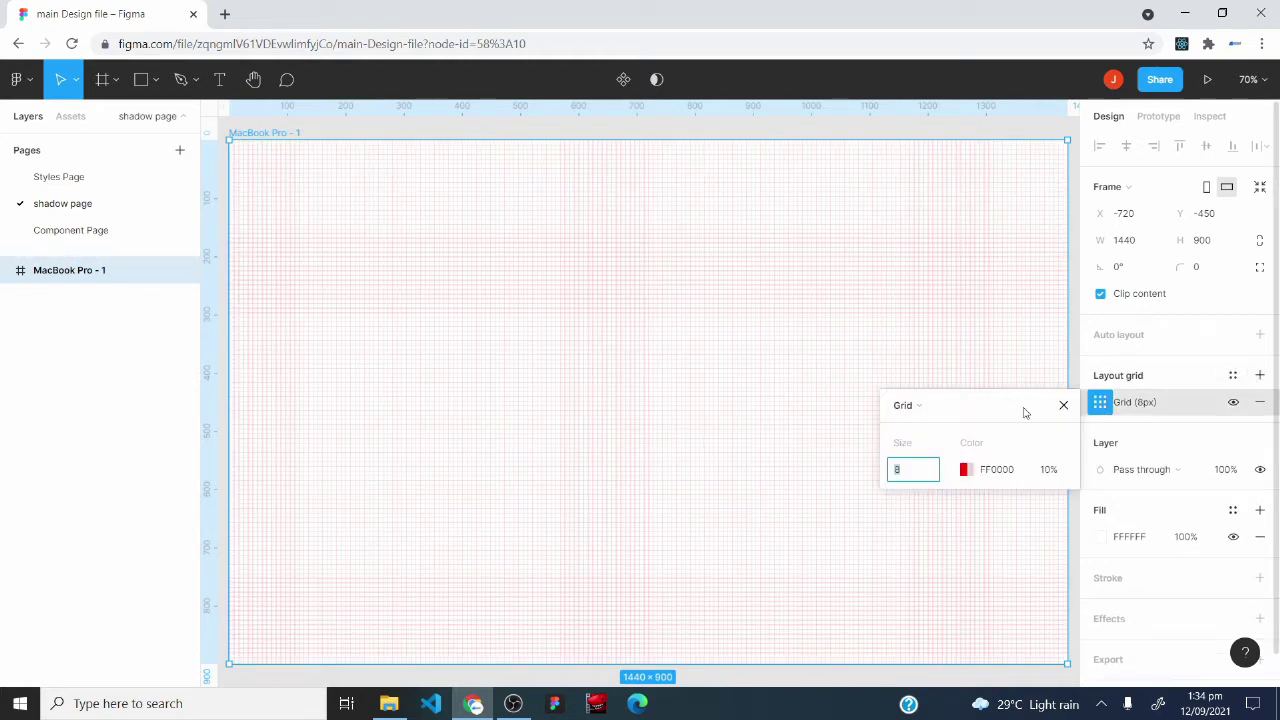
click(906, 405)
click(928, 423)
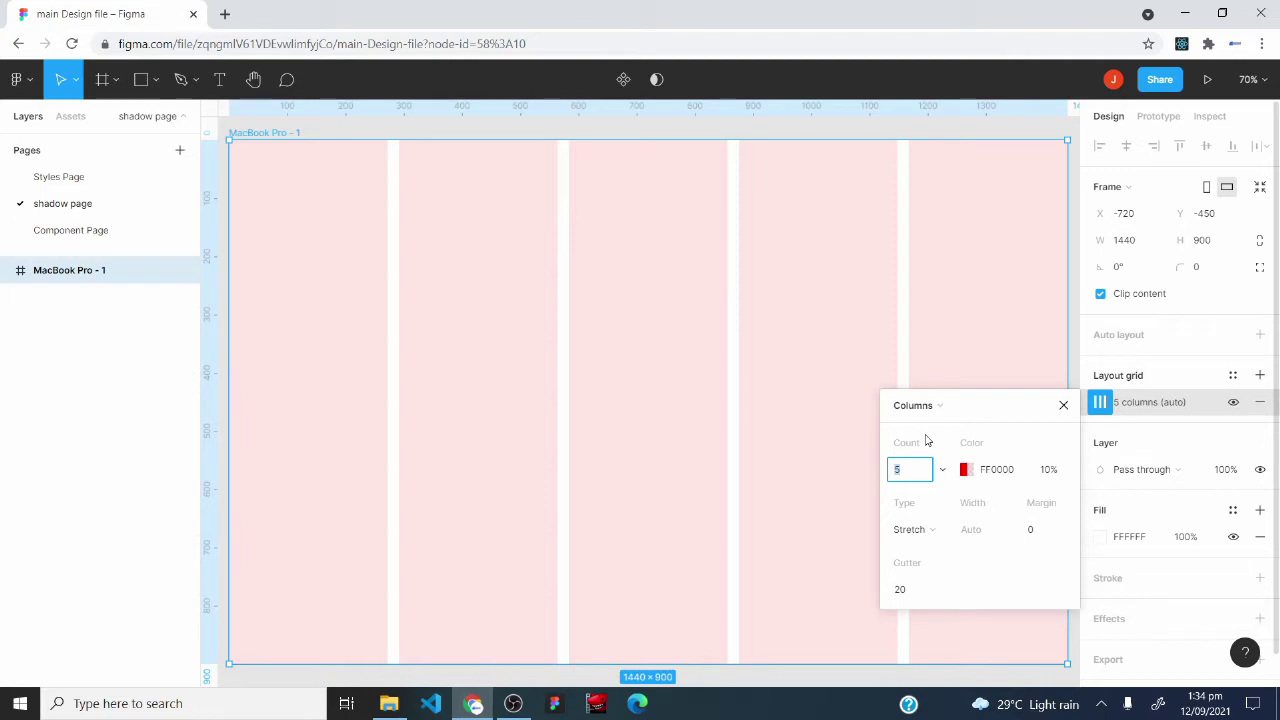
click(1063, 405)
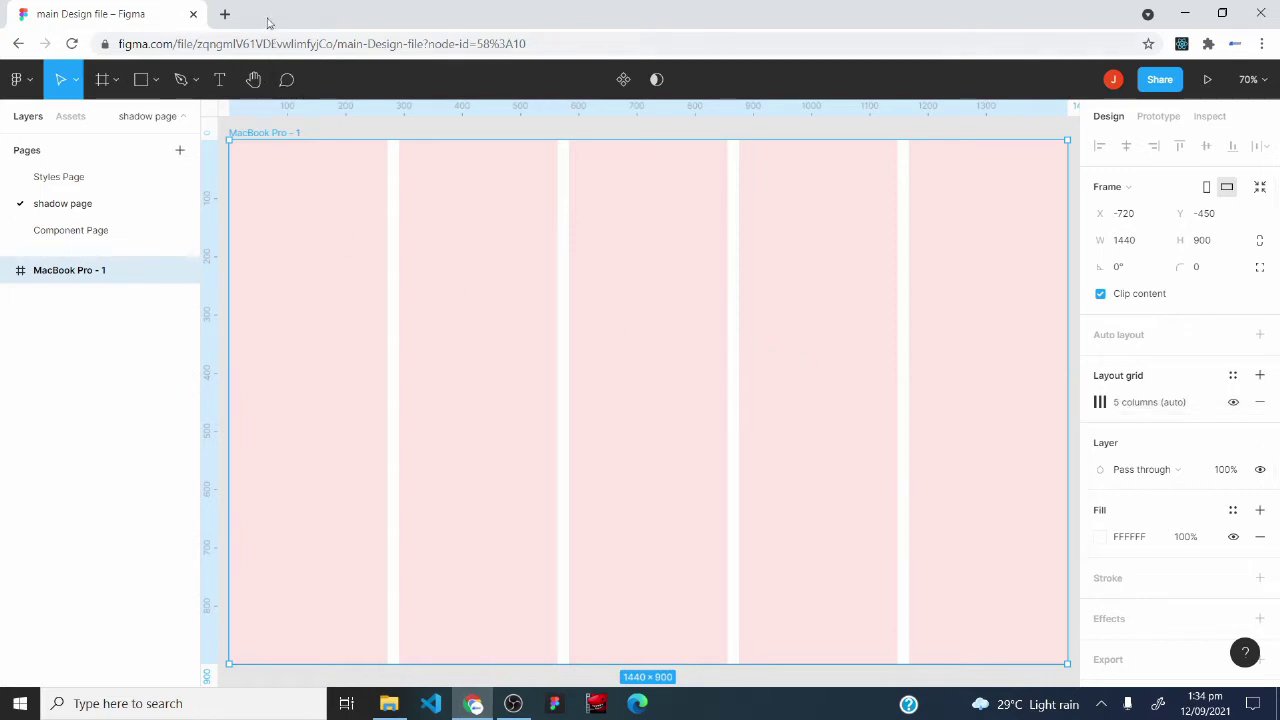
- Open material.io in a new browser tab, search it for "grids", and open the Responsive layout grid article
click(225, 14)
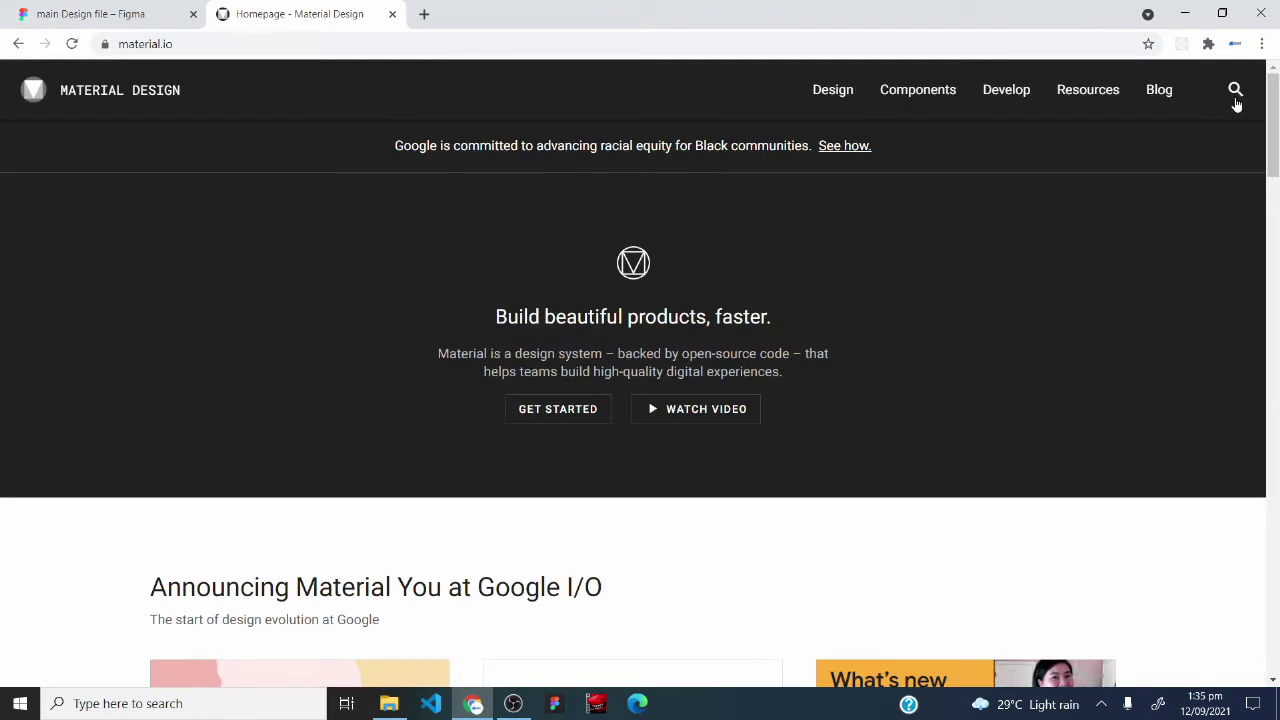
click(1235, 98)
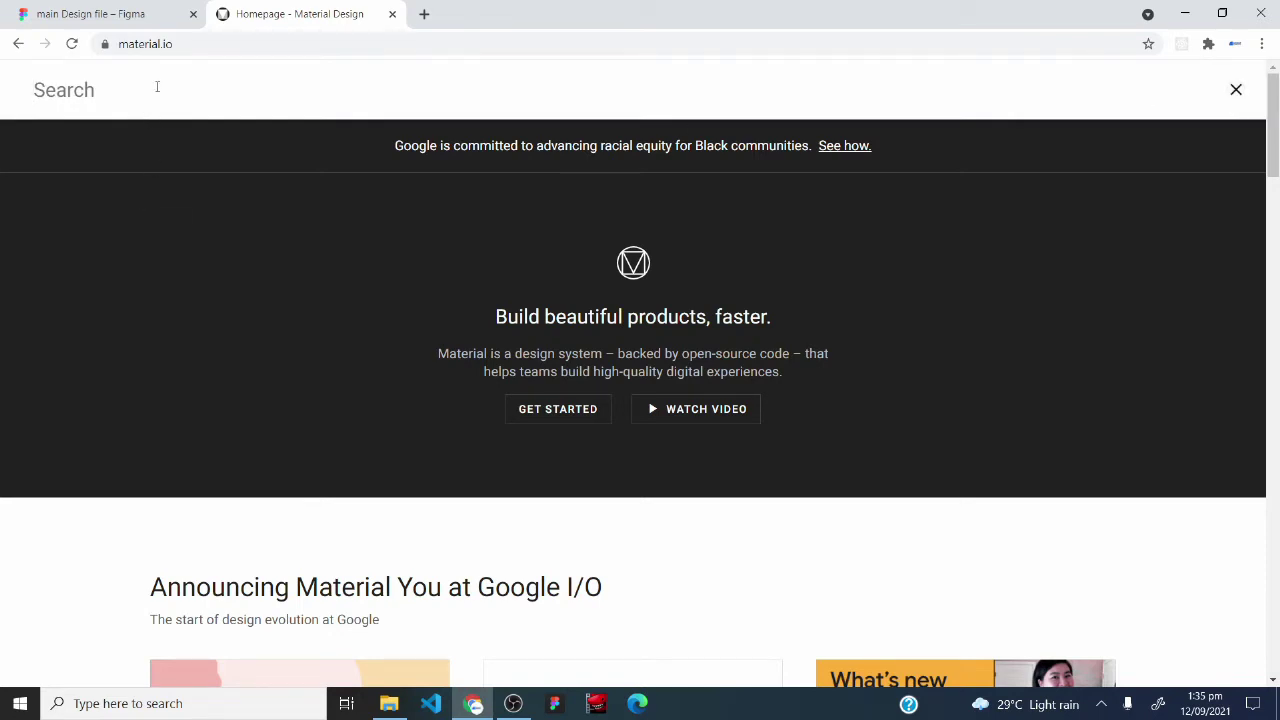
text(grids)
key(Return)
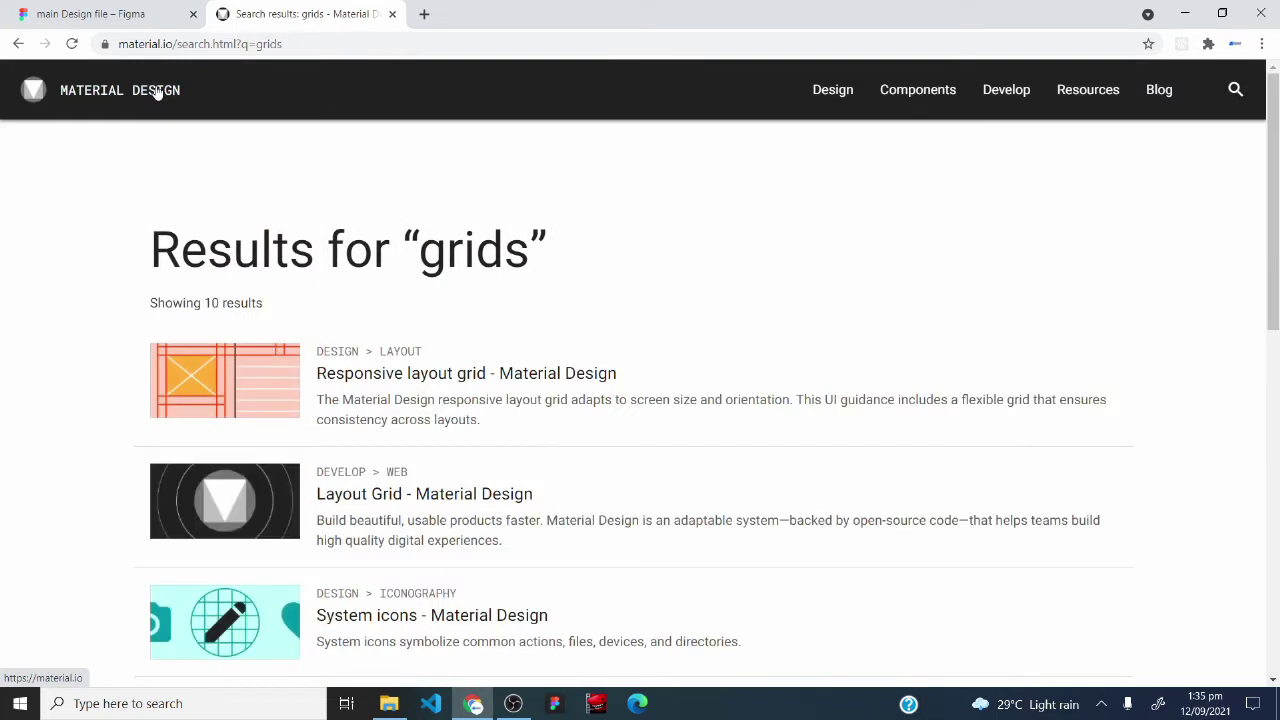
click(249, 386)
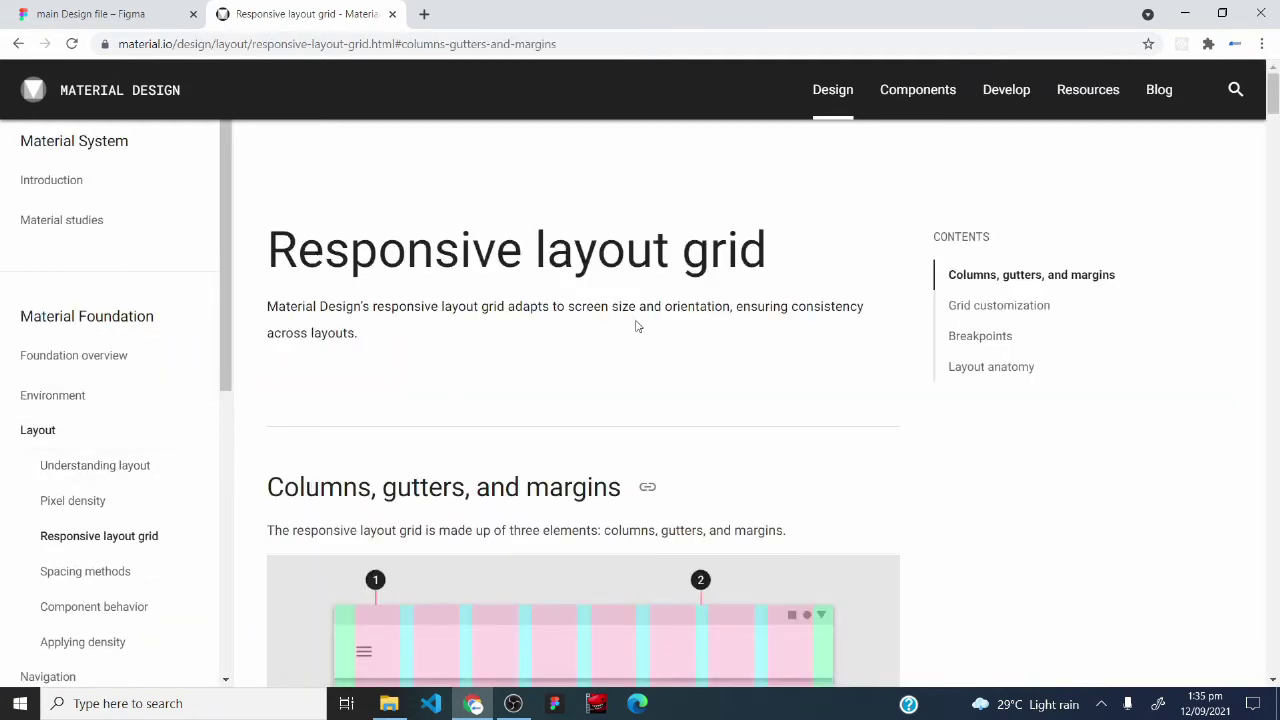
- Find the Breakpoint system table and examine the screen size range listed for extra-small phone screens
scroll(626, 374, down, 10)
scroll(626, 379, down, 15)
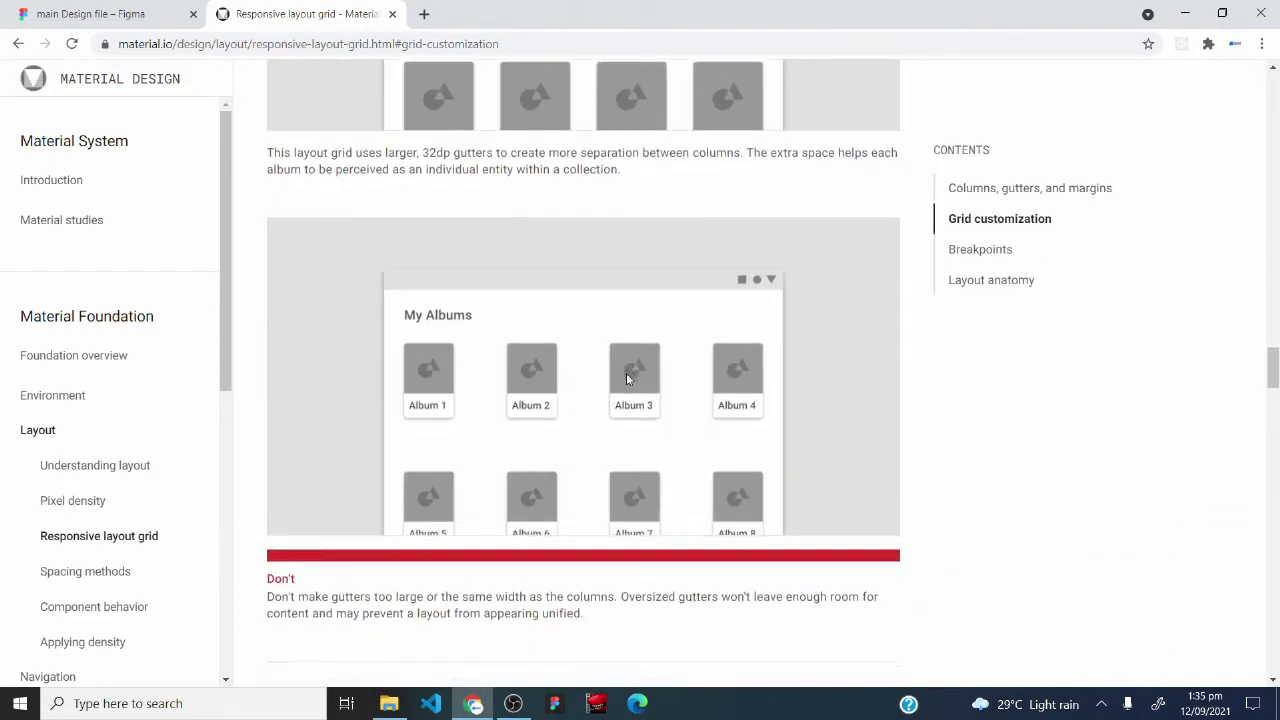
scroll(517, 335, down, 4)
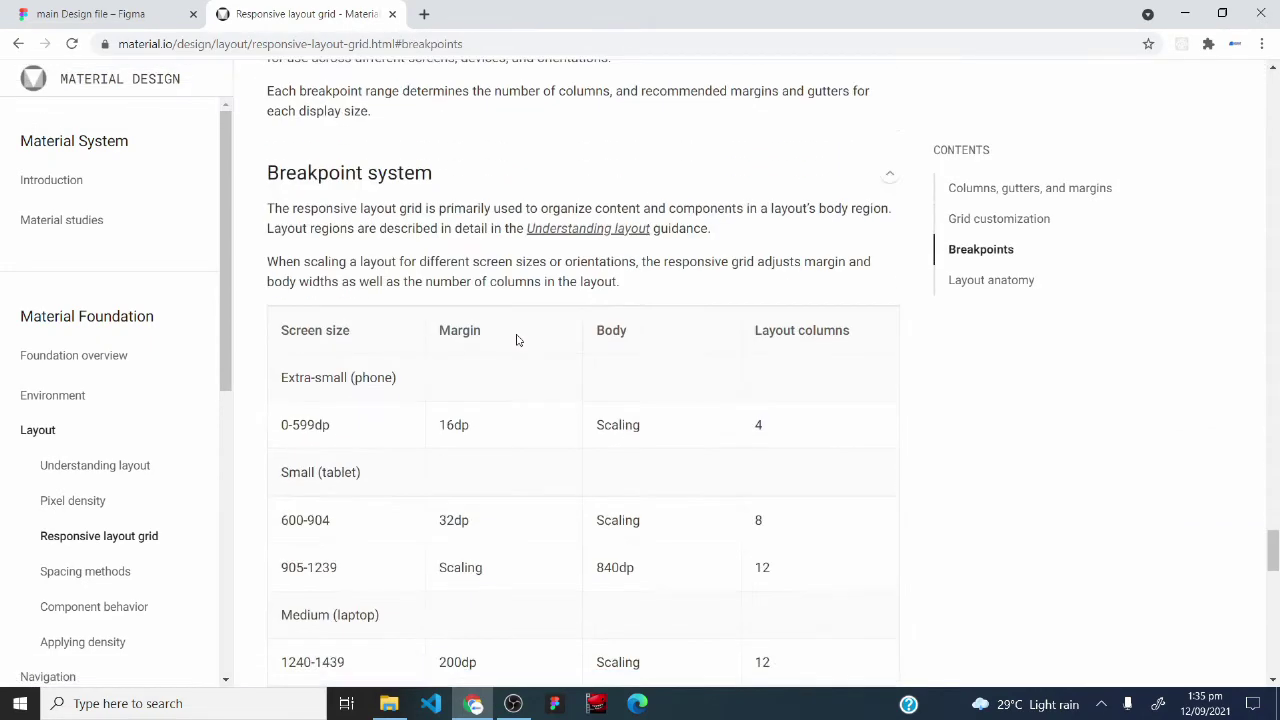
drag(281, 258, 324, 258)
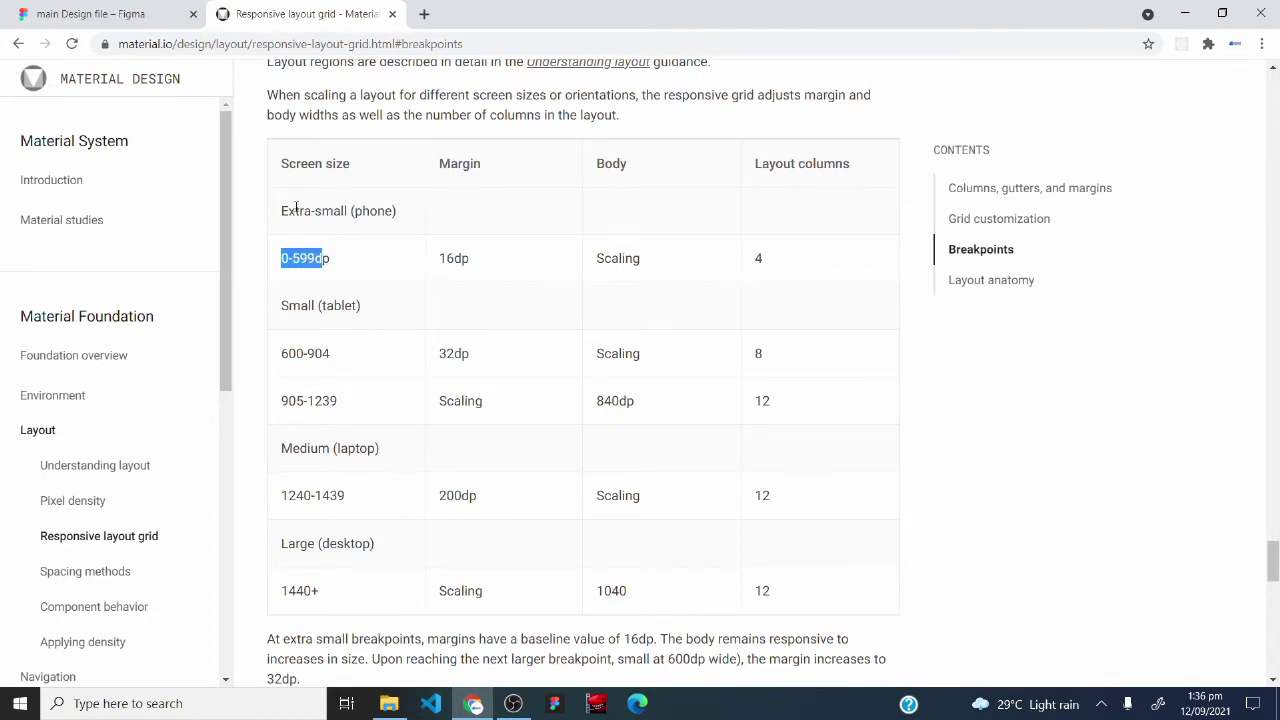
drag(288, 211, 322, 213)
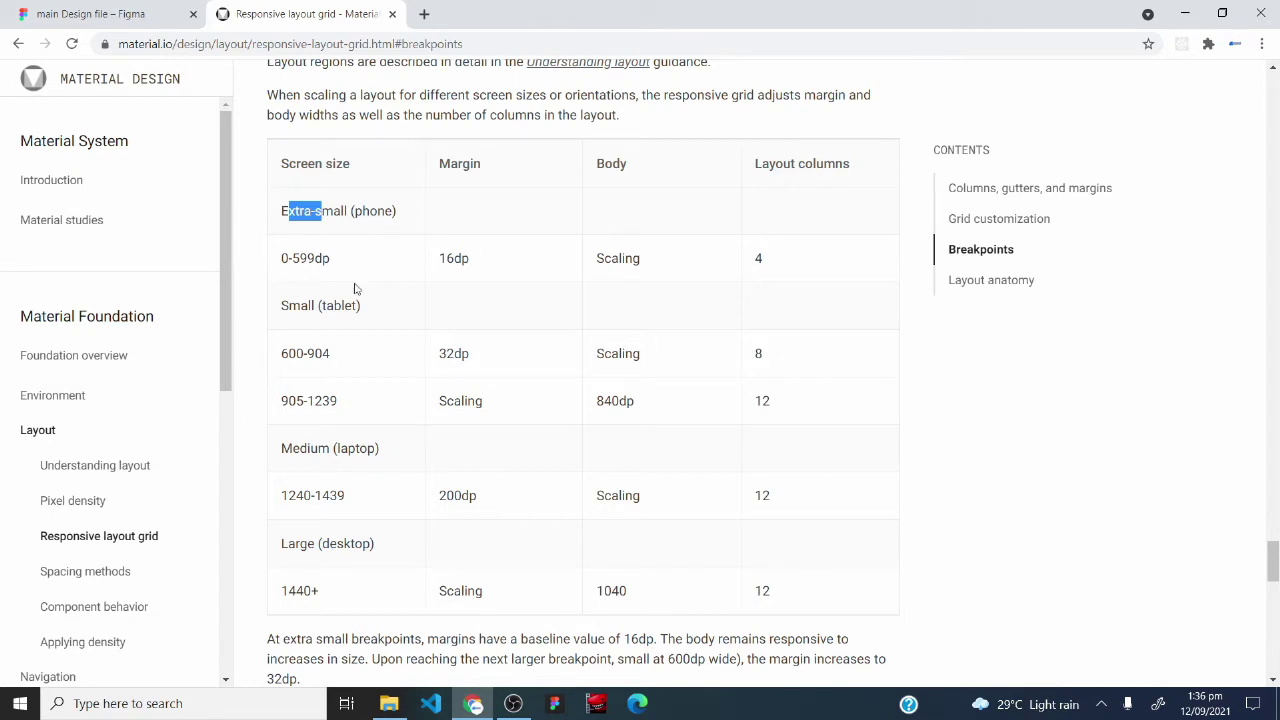
- Switch back to Figma and reposition the MacBook Pro frame at X -723, Y -456
key(ctrl+Tab)
drag(508, 313, 518, 311)
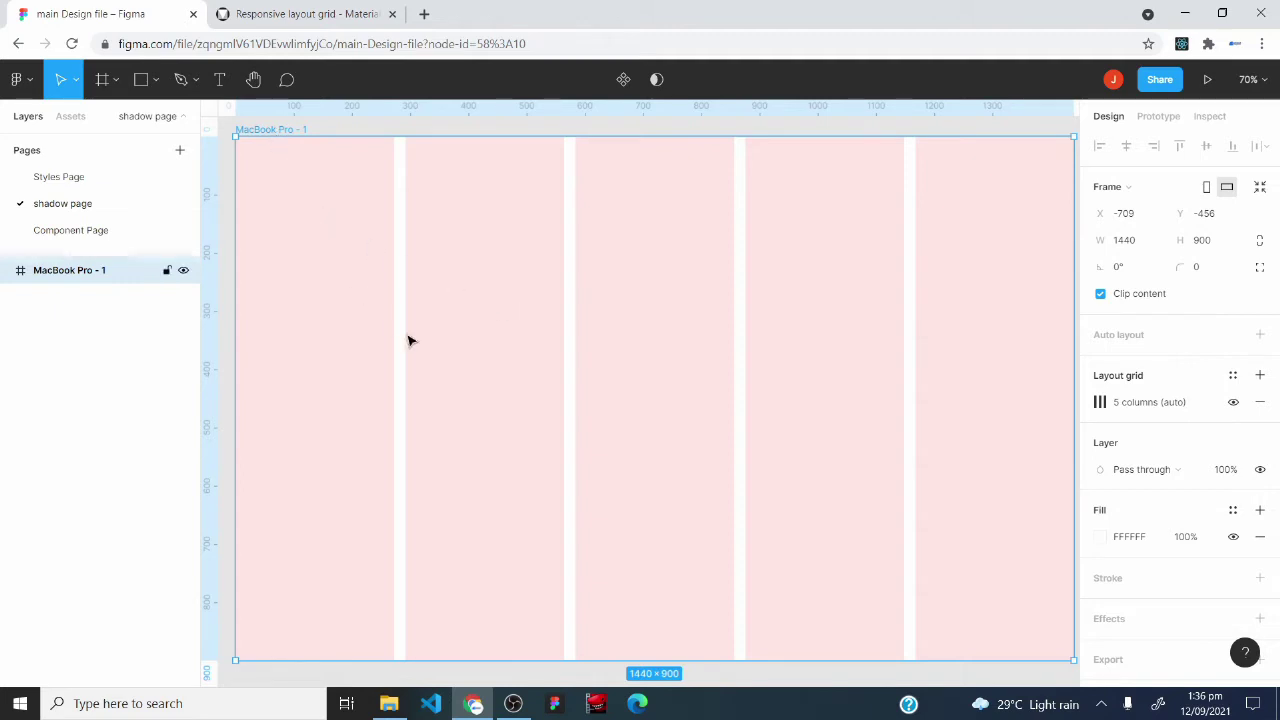
key(shift+Left)
key(Left)
key(Left)
key(Left)
key(Left)
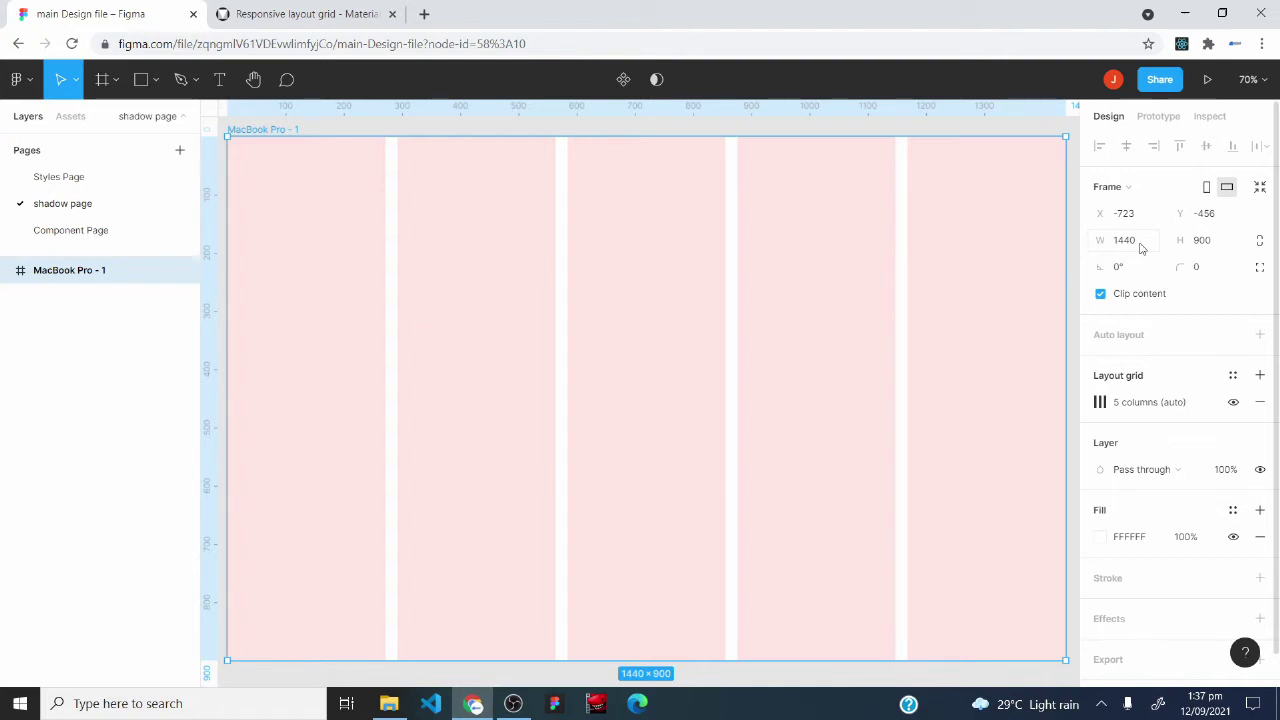
- Switch to the Material Design article and check the large desktop screen size in the breakpoint table
click(296, 12)
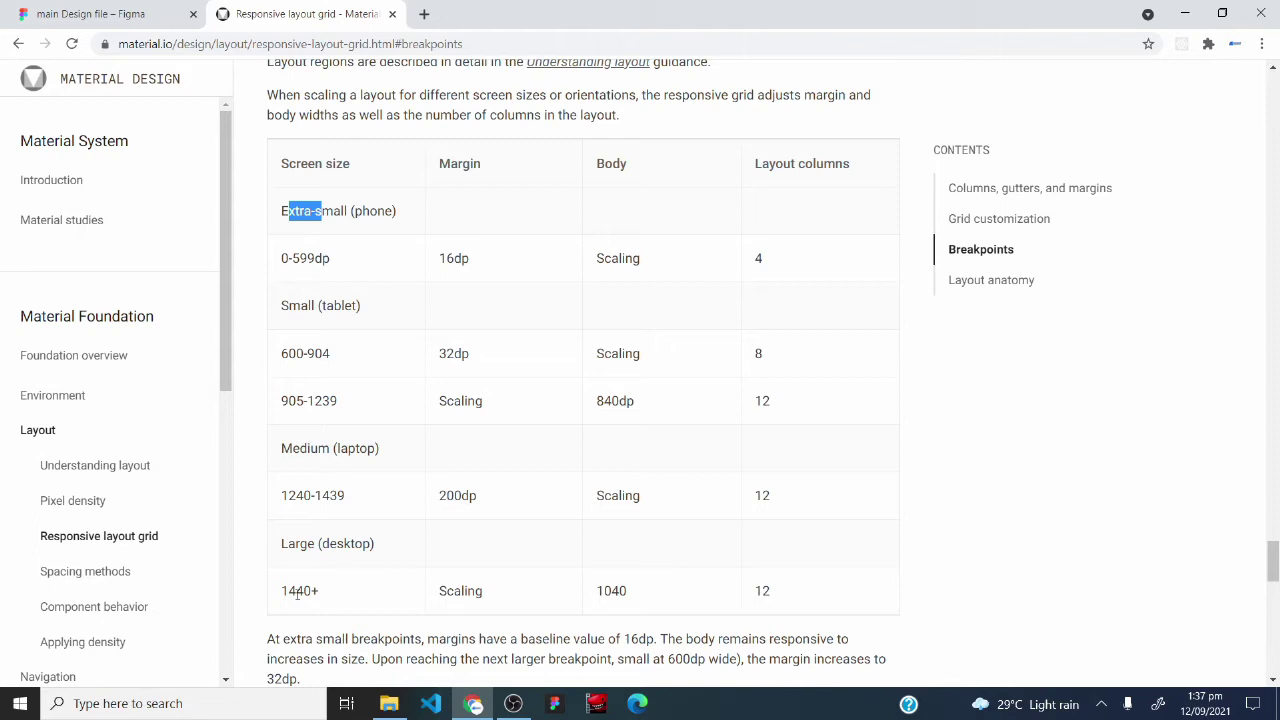
drag(297, 594, 306, 591)
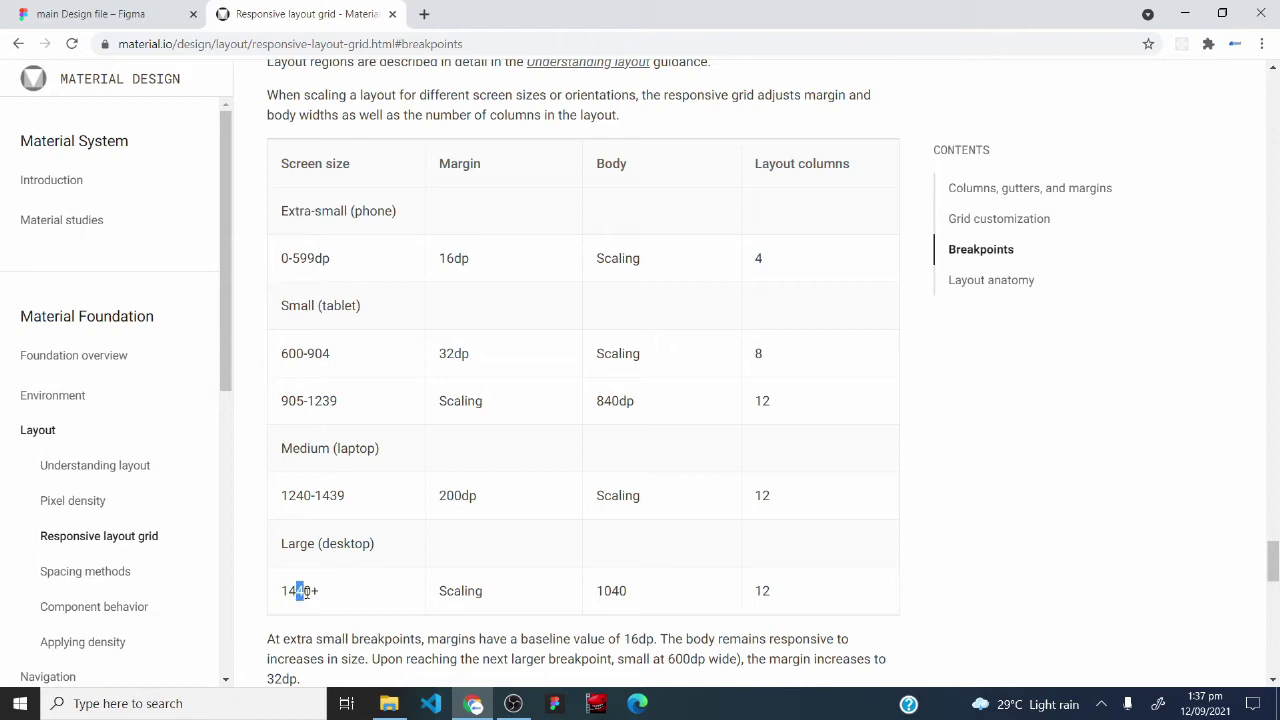
click(343, 170)
- Switch back to Figma and add a 1280 × 720 iMac frame above the MacBook Pro frame, with its width selected
click(90, 14)
scroll(614, 352, up, 5)
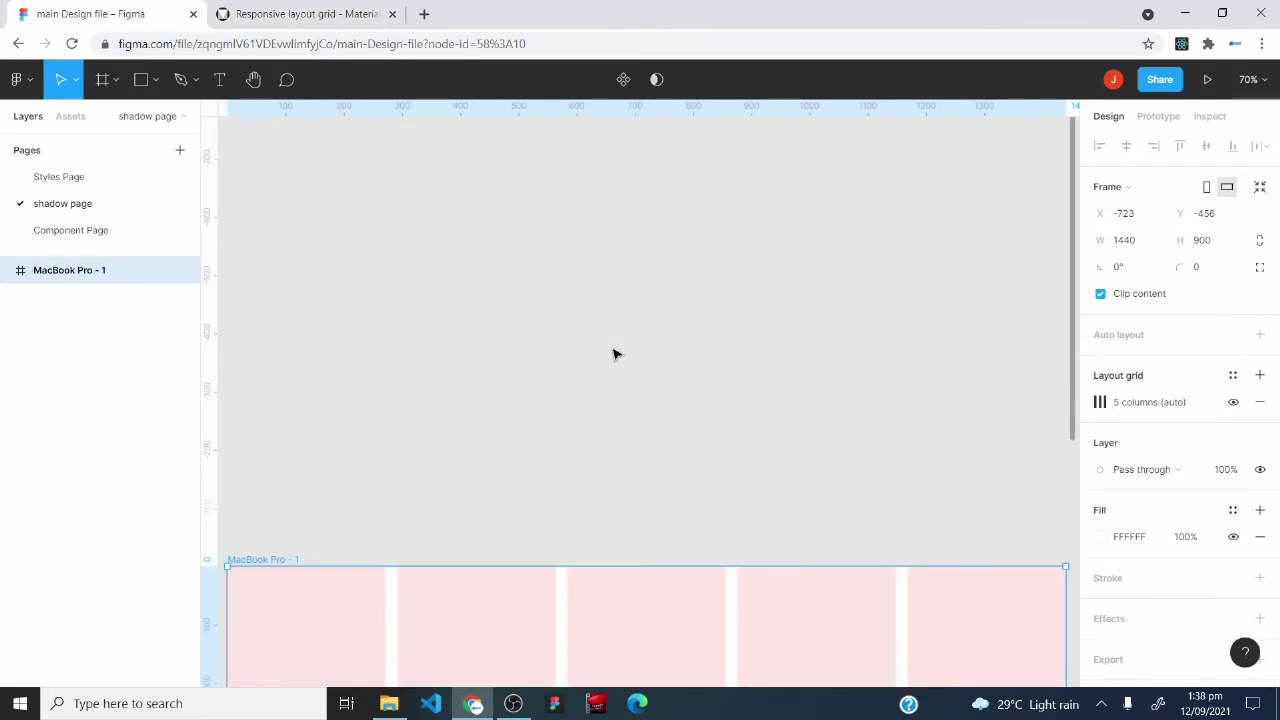
scroll(614, 354, up, 3)
click(102, 79)
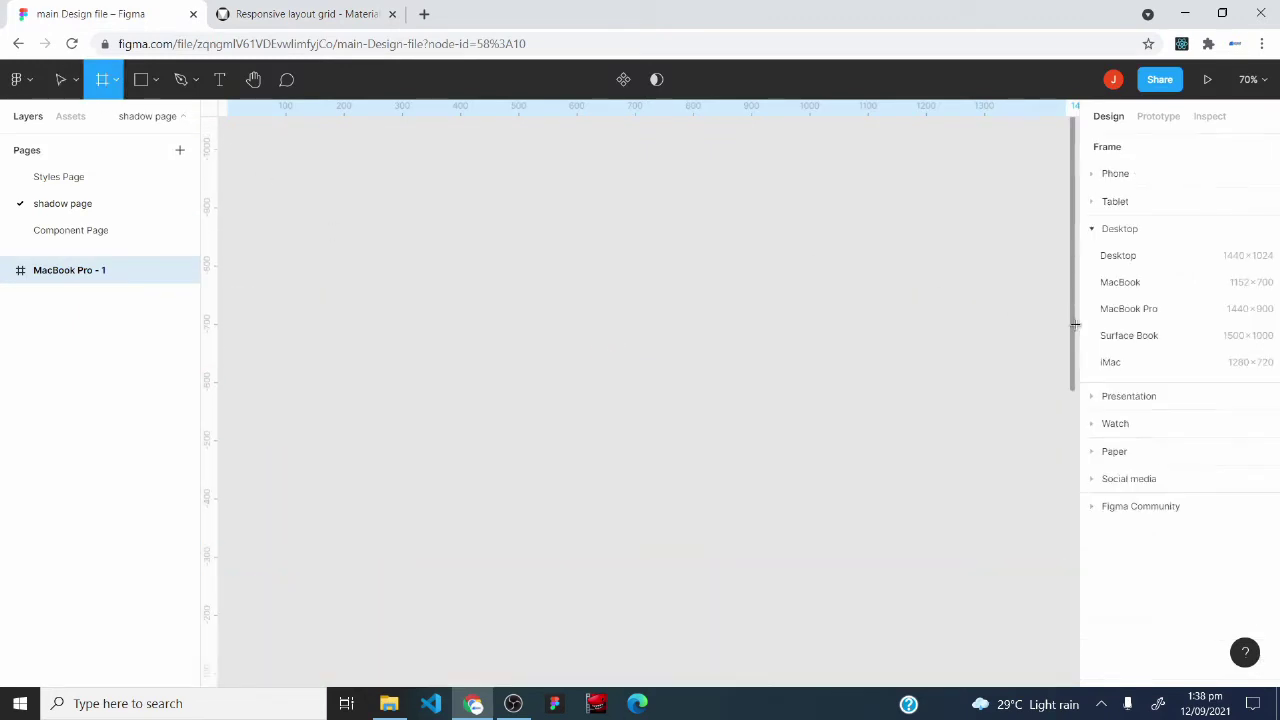
click(1112, 362)
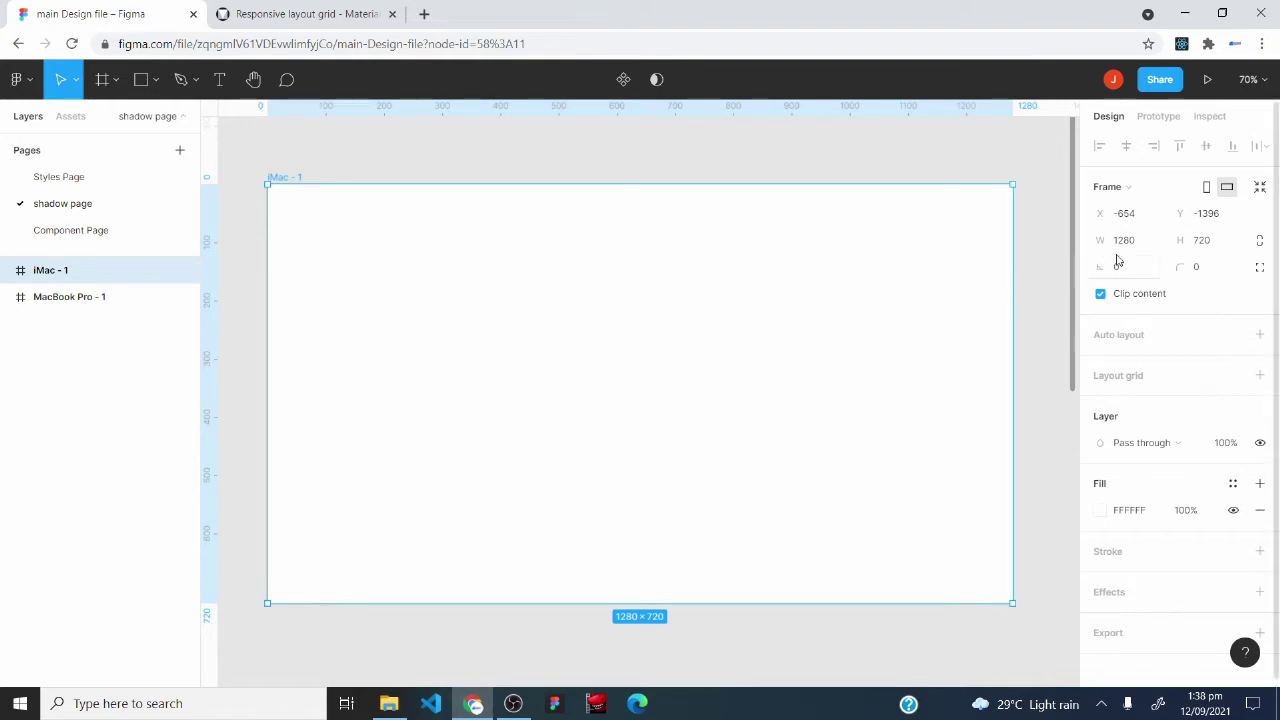
click(1146, 251)
click(1101, 240)
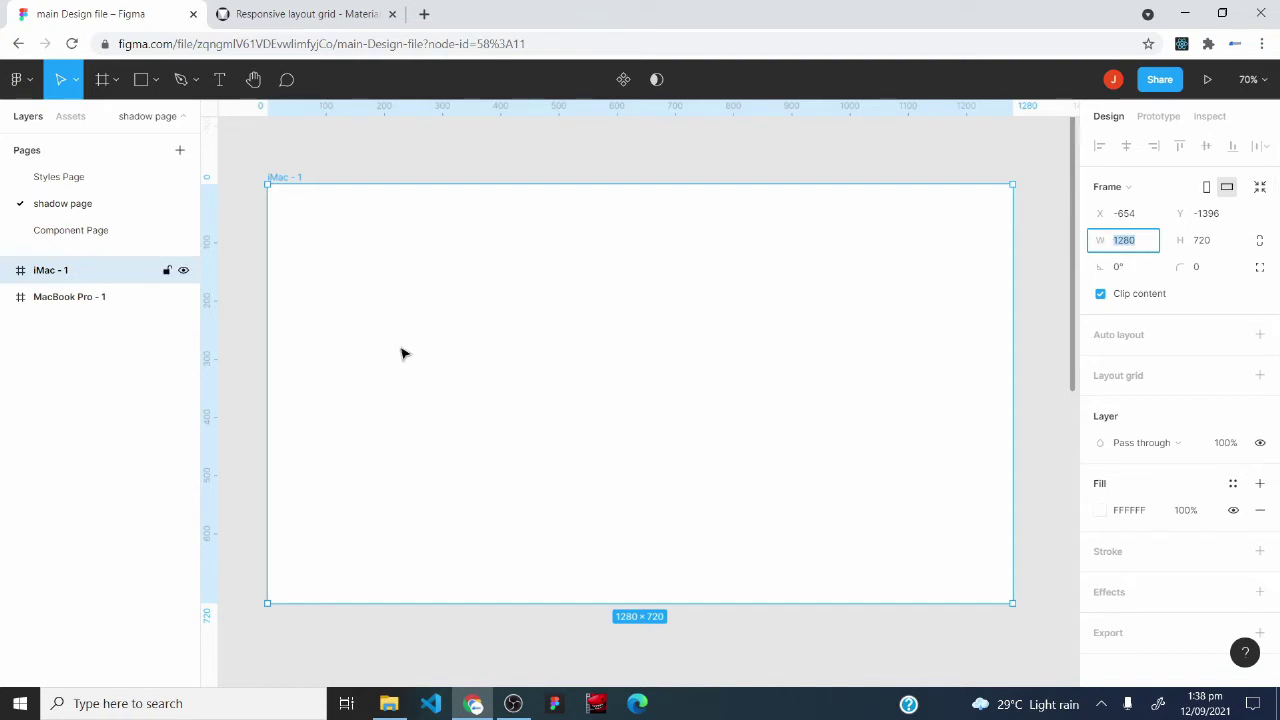
- Compare the iMac frame's width with the medium laptop and large desktop ranges in the Material Design breakpoint table
click(298, 10)
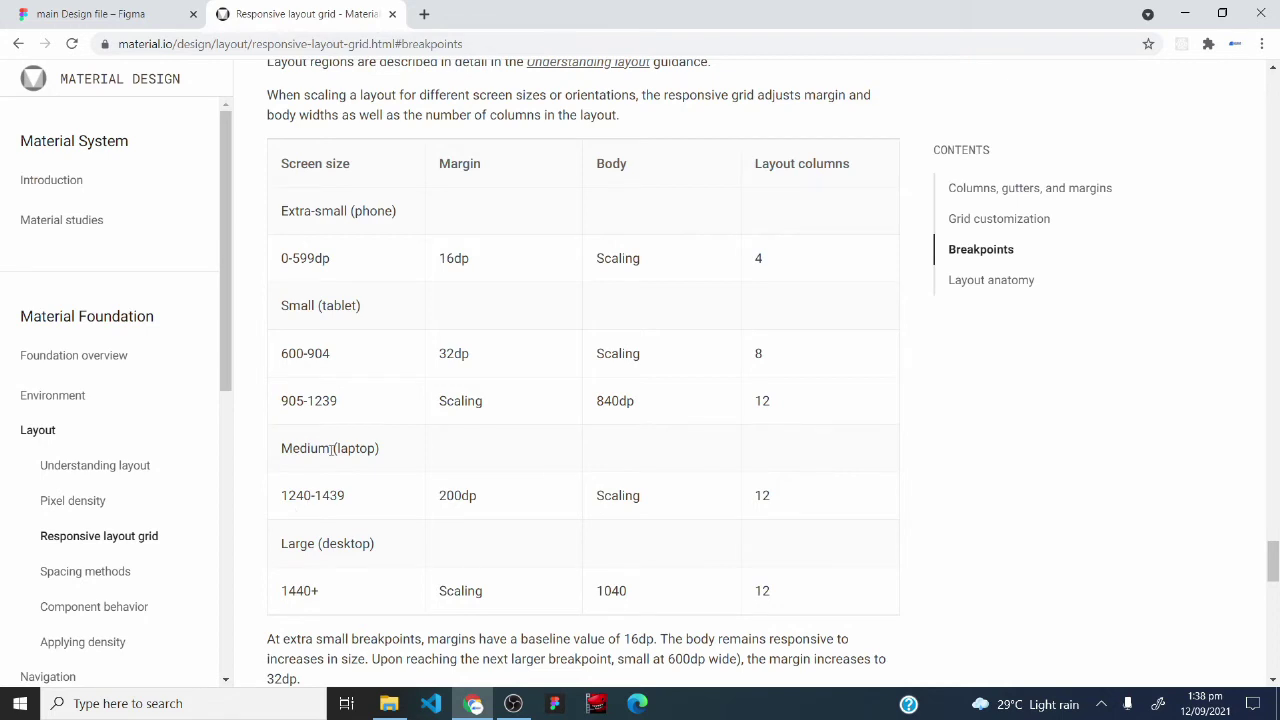
drag(331, 450, 281, 452)
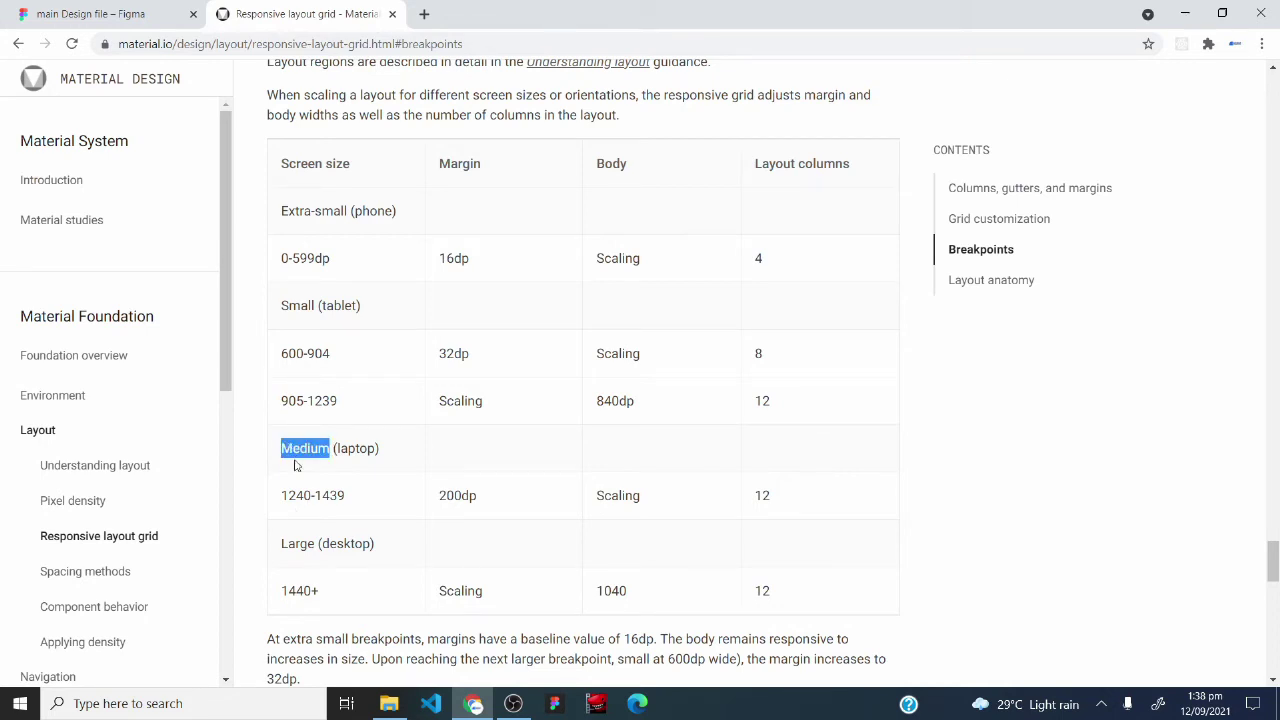
click(303, 452)
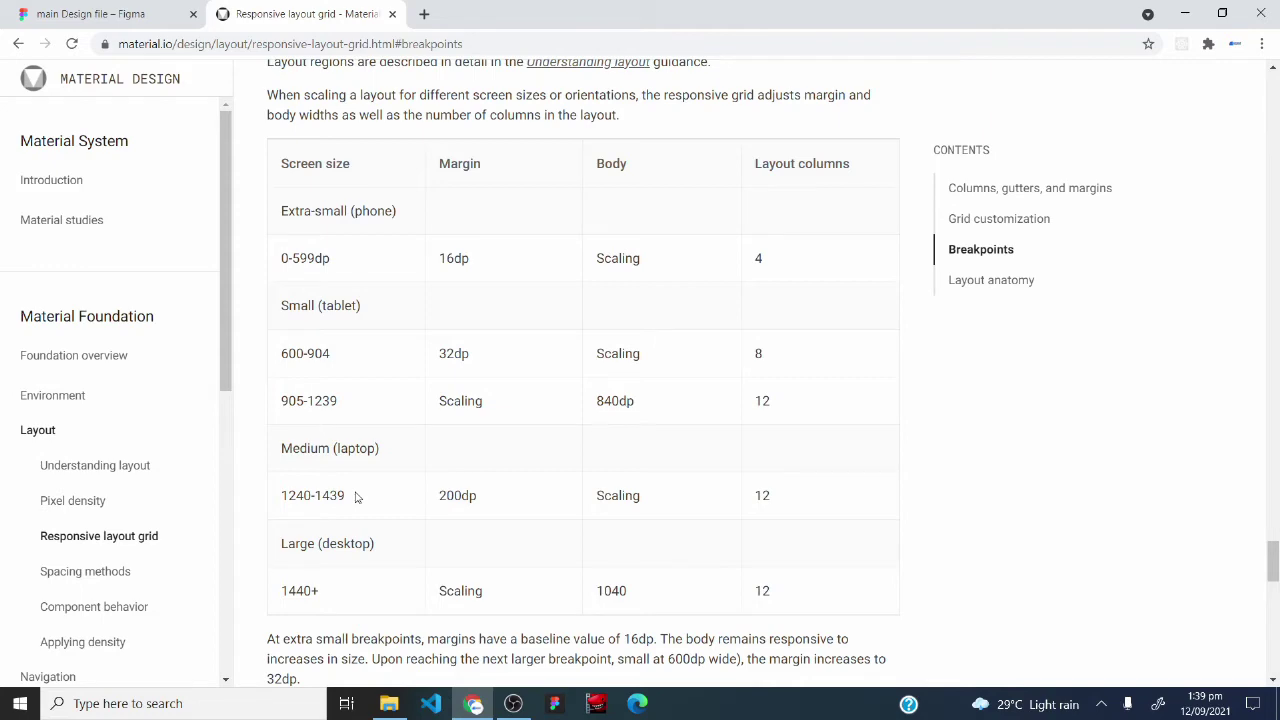
click(104, 12)
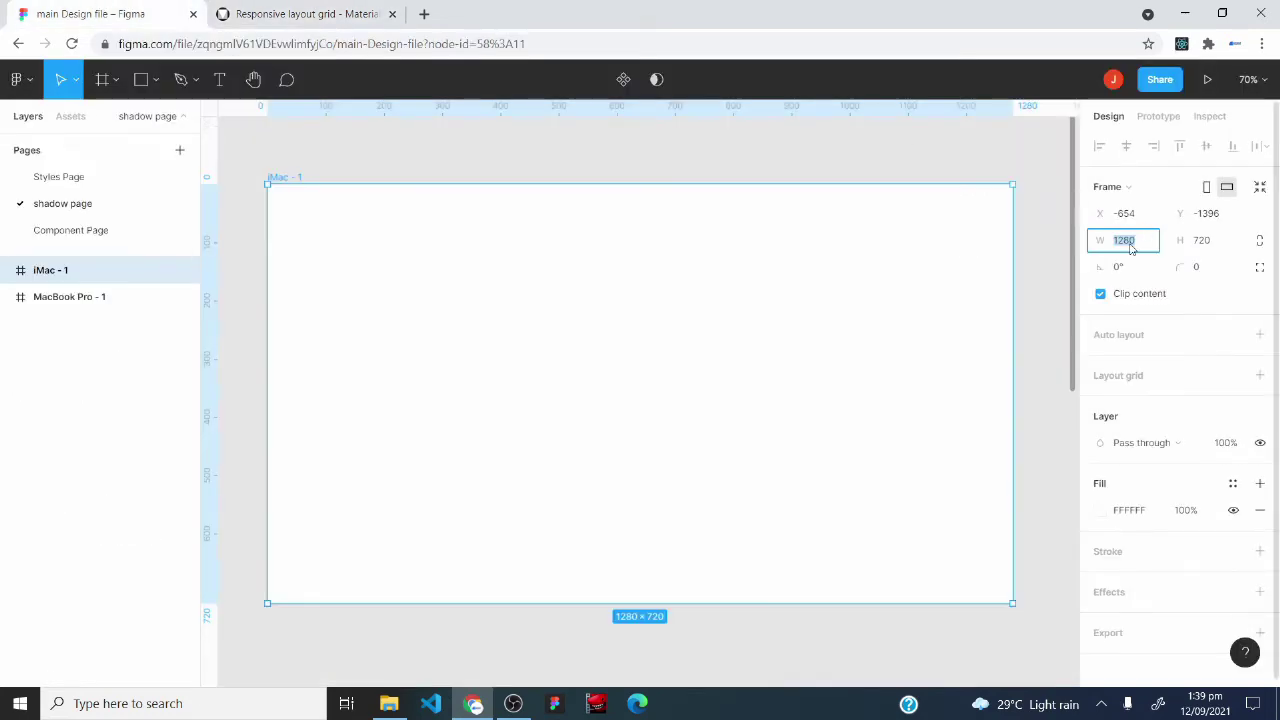
click(279, 10)
drag(313, 495, 348, 493)
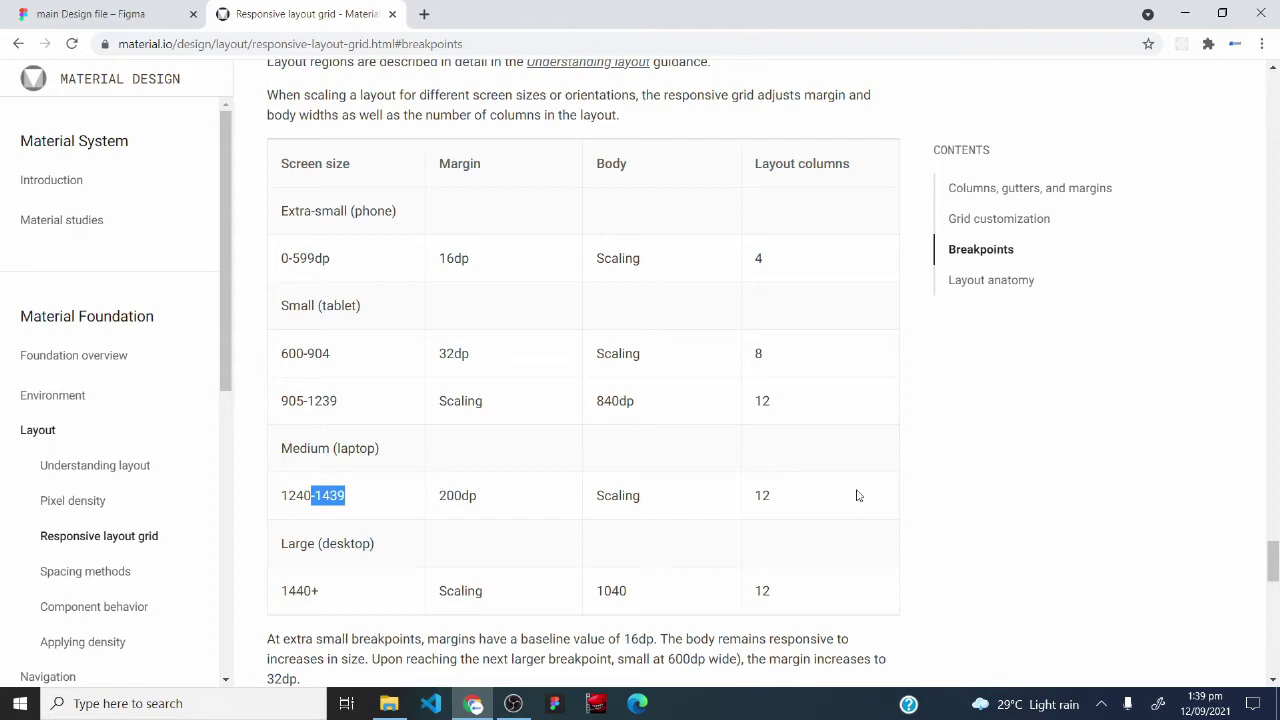
drag(368, 594, 279, 595)
click(115, 13)
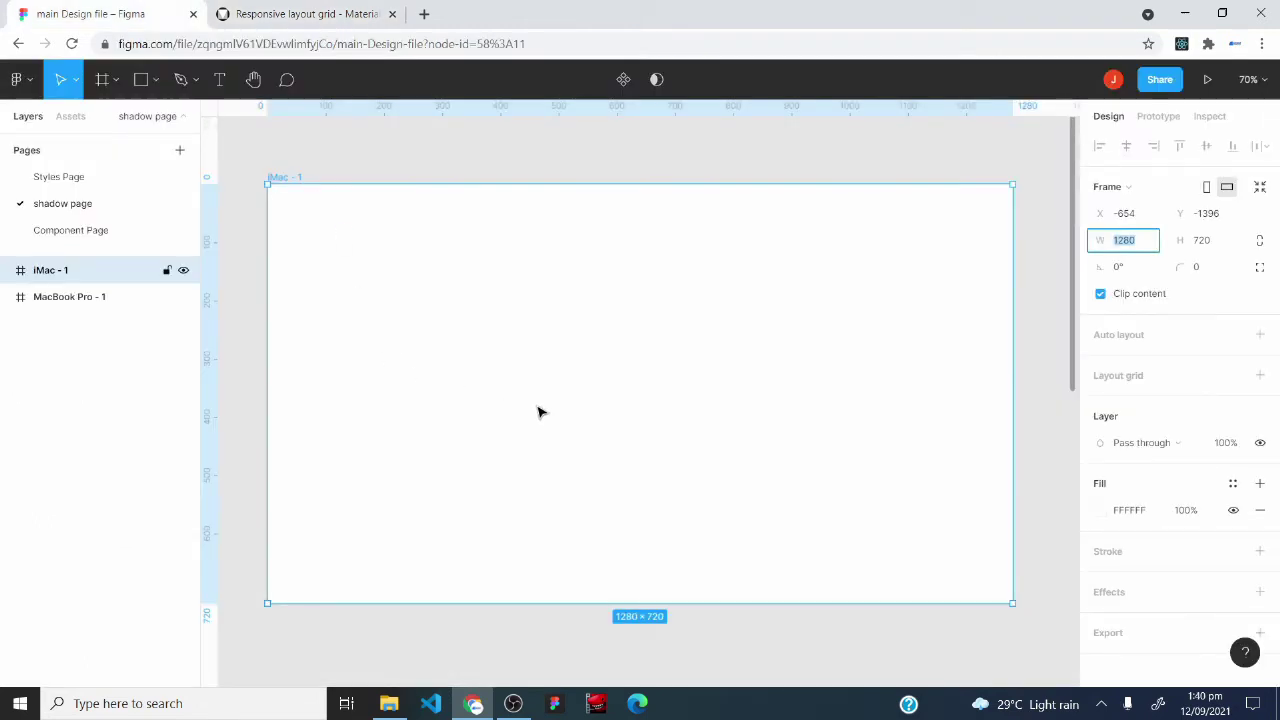
- Undo the creation of the iMac frame
text(1)
key(ctrl+z)
- Set the MacBook Pro frame's layout grid to 12 columns, checking the large desktop row of the Material Design breakpoint table
scroll(531, 429, down, 2)
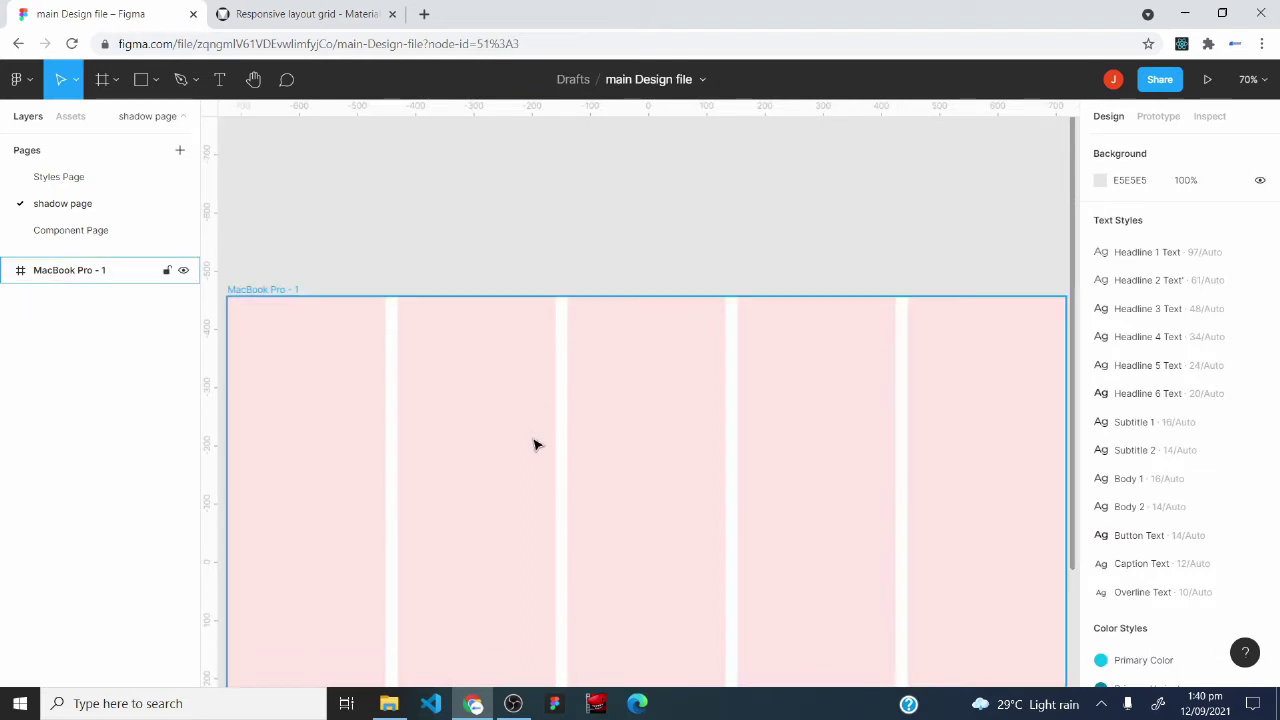
scroll(534, 440, down, 3)
click(555, 427)
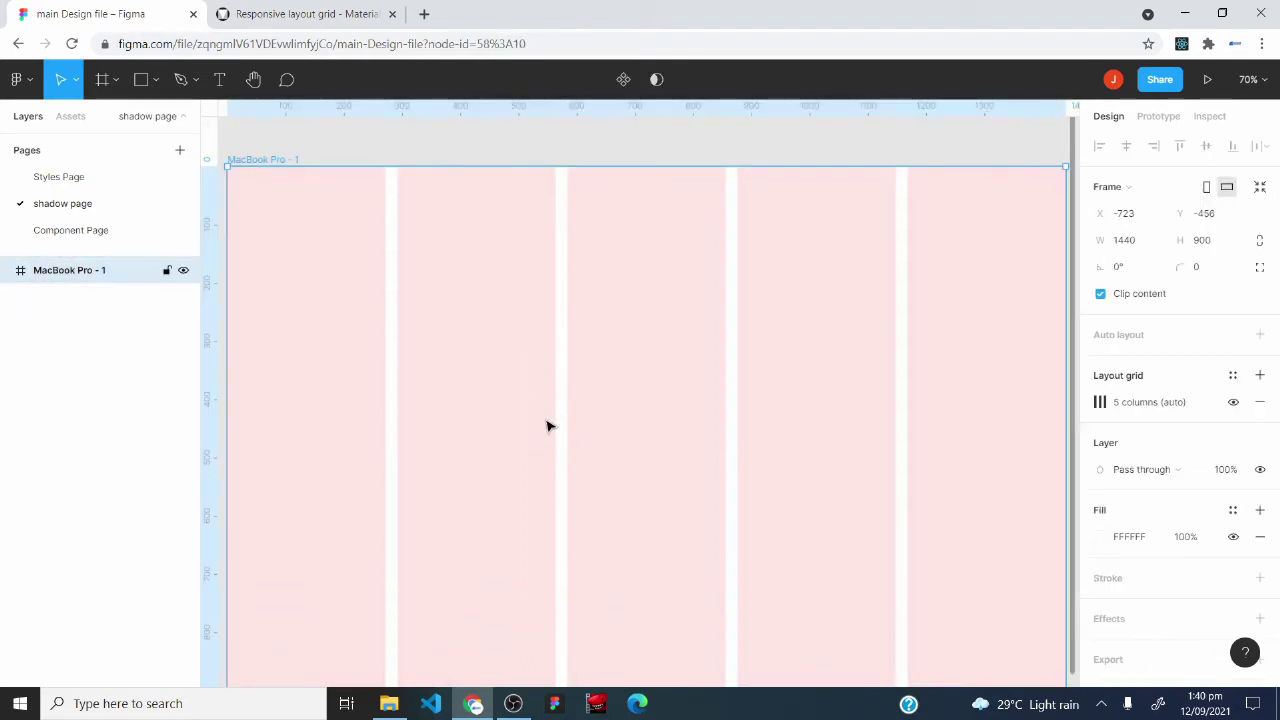
click(1100, 403)
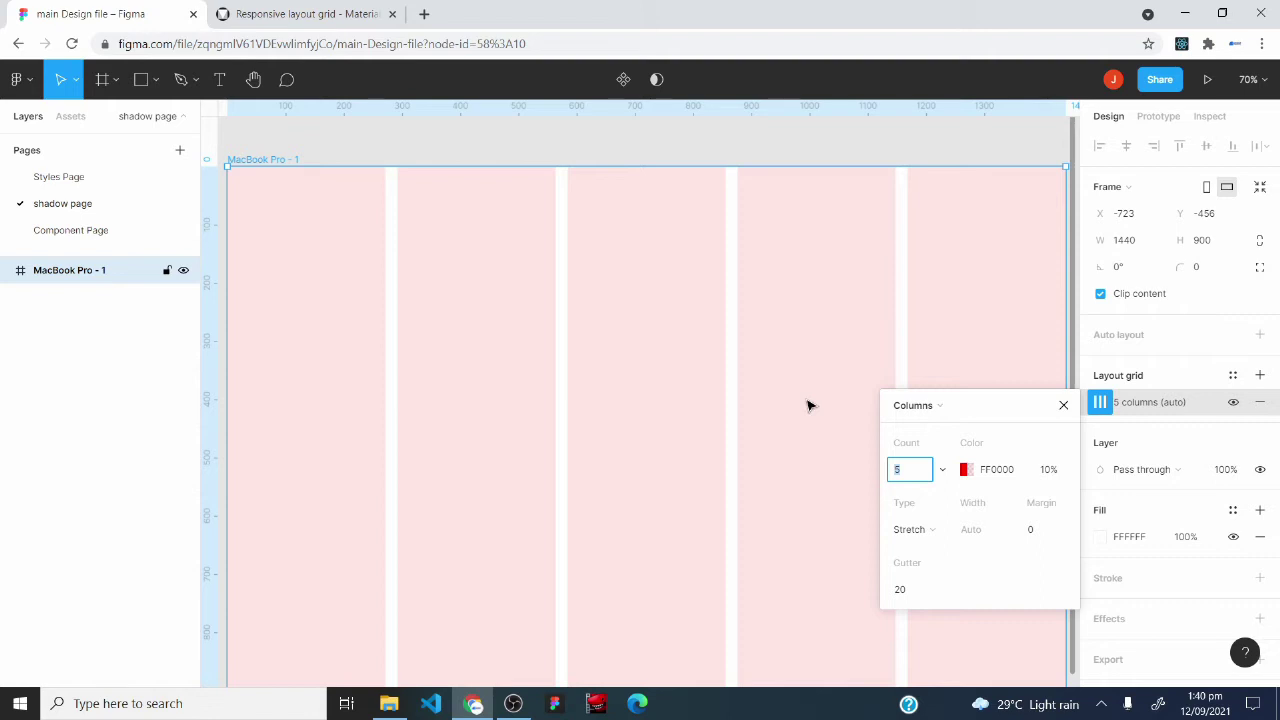
click(306, 8)
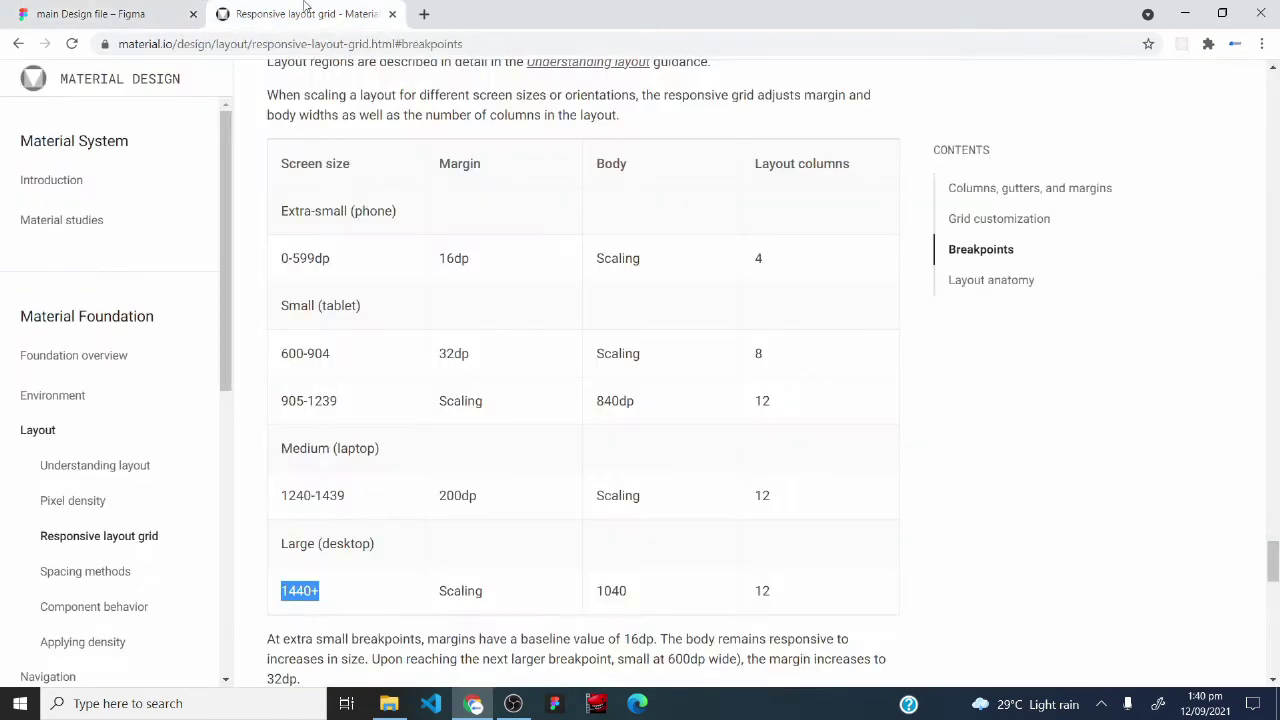
double_click(299, 591)
click(160, 14)
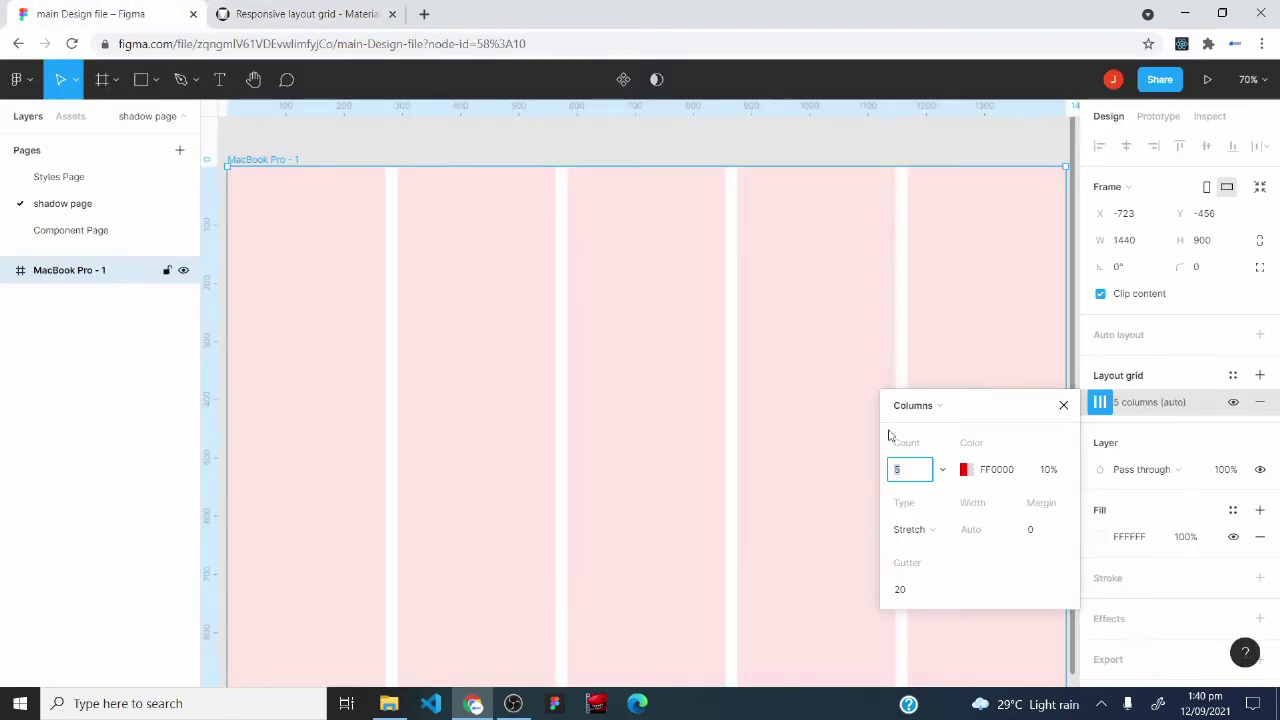
click(948, 470)
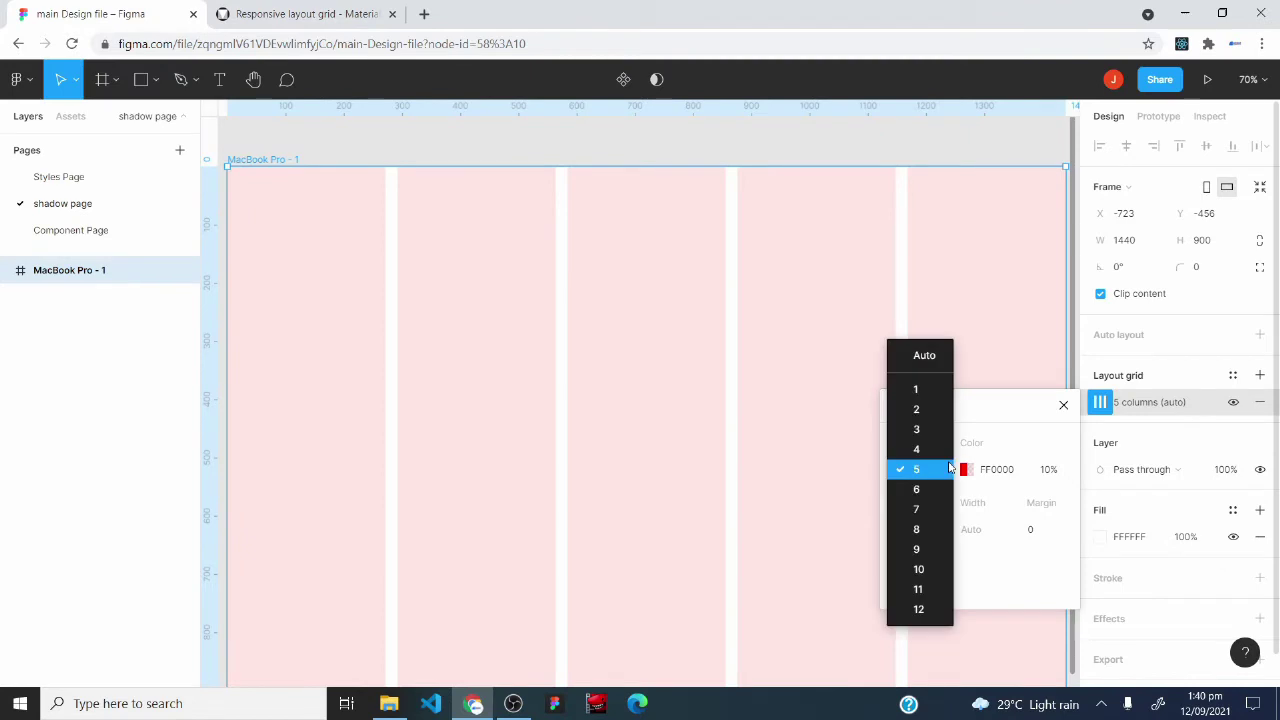
click(920, 609)
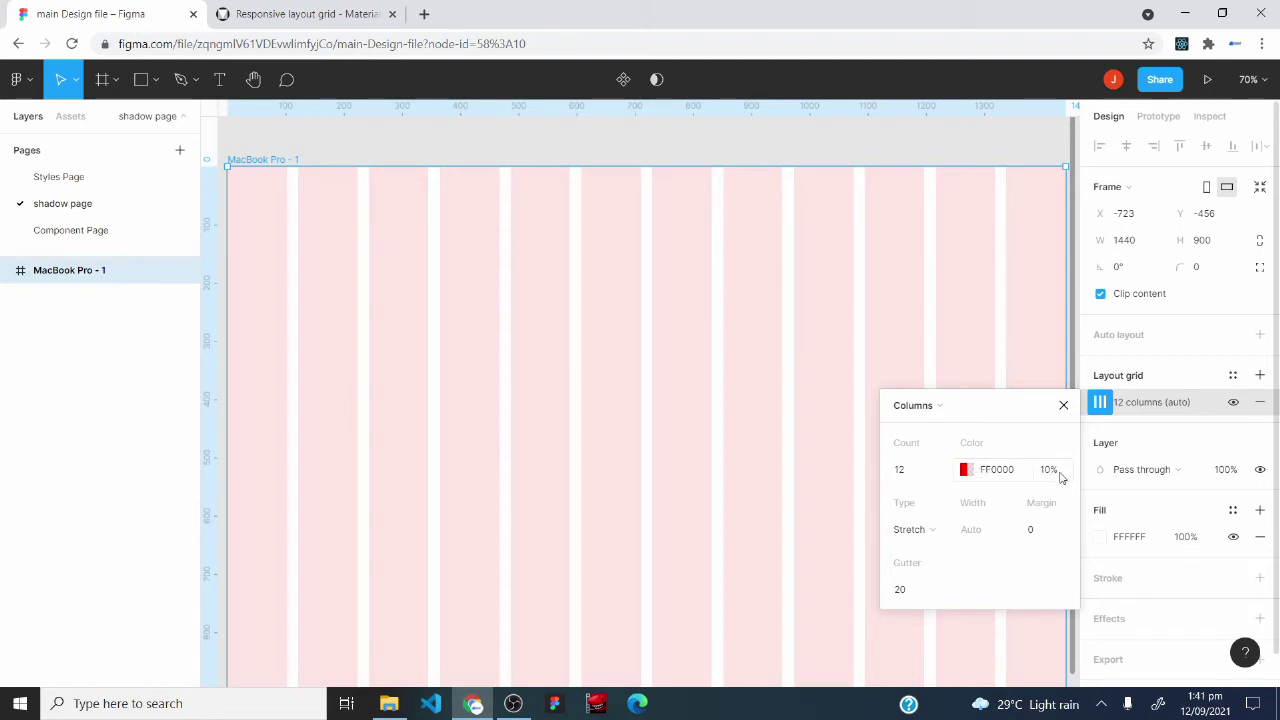
- Try the Center column type on the MacBook Pro frame's layout grid and return it to Stretch
click(922, 533)
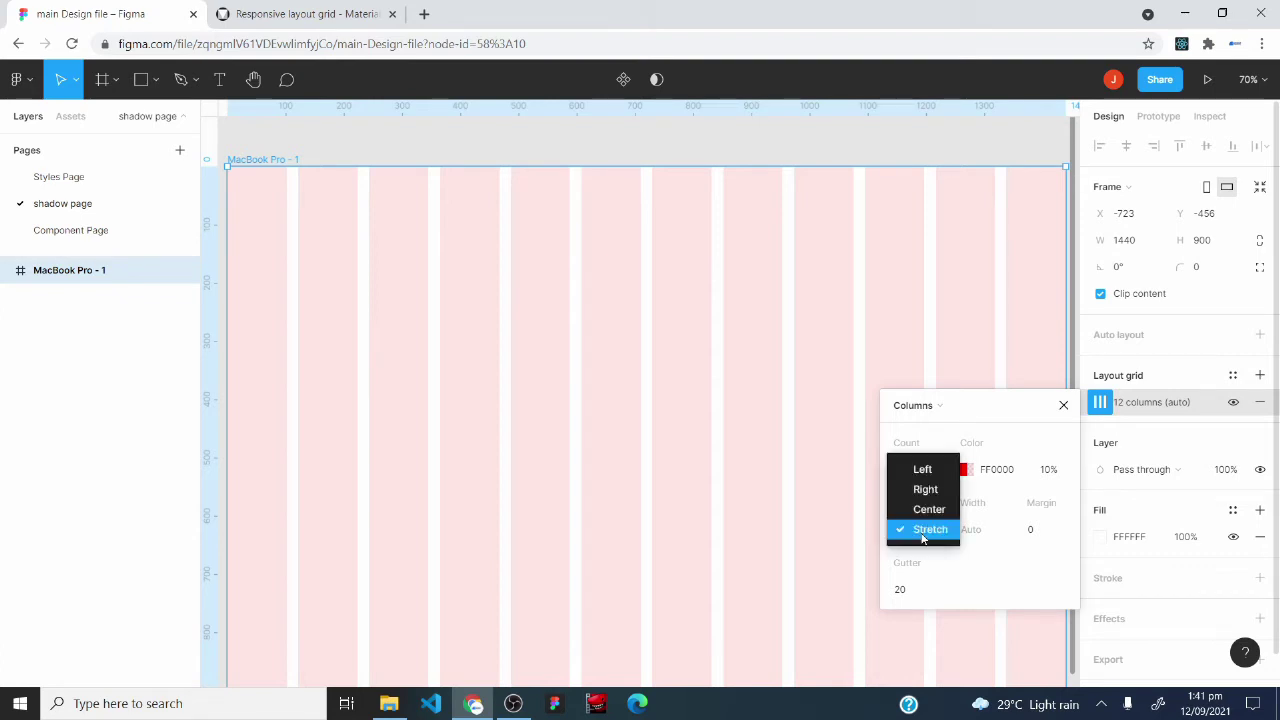
click(922, 537)
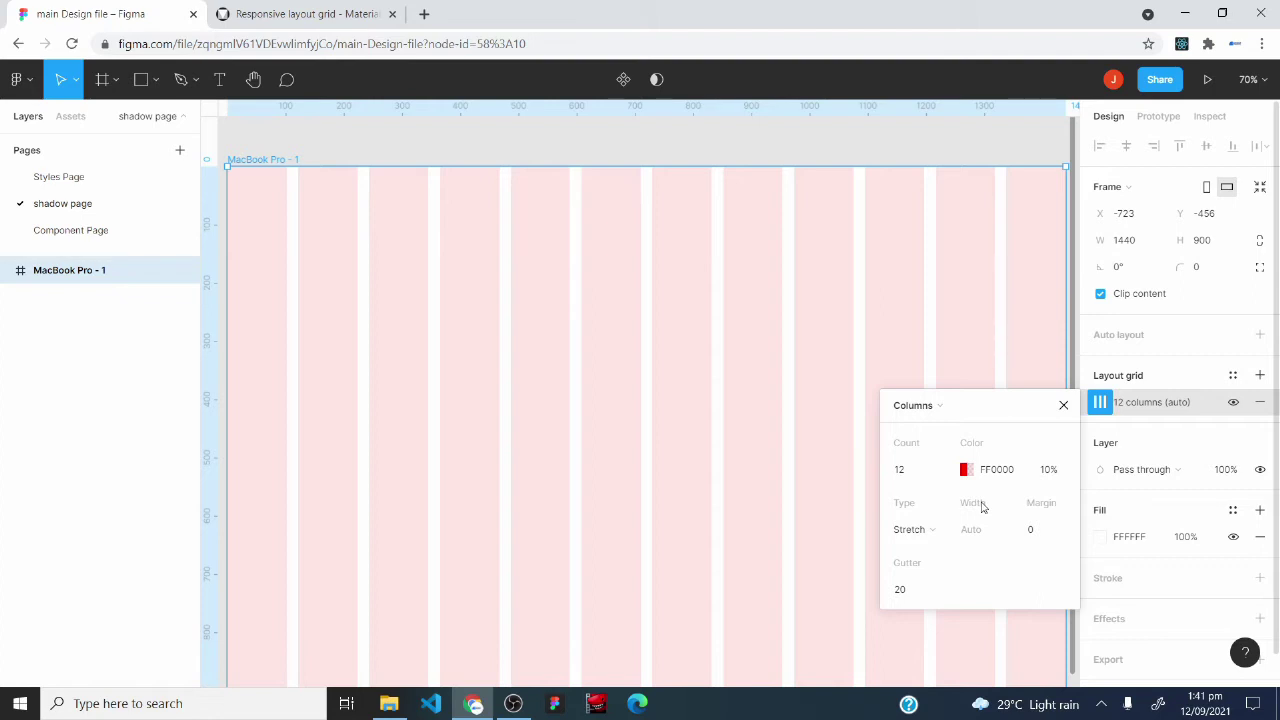
click(909, 531)
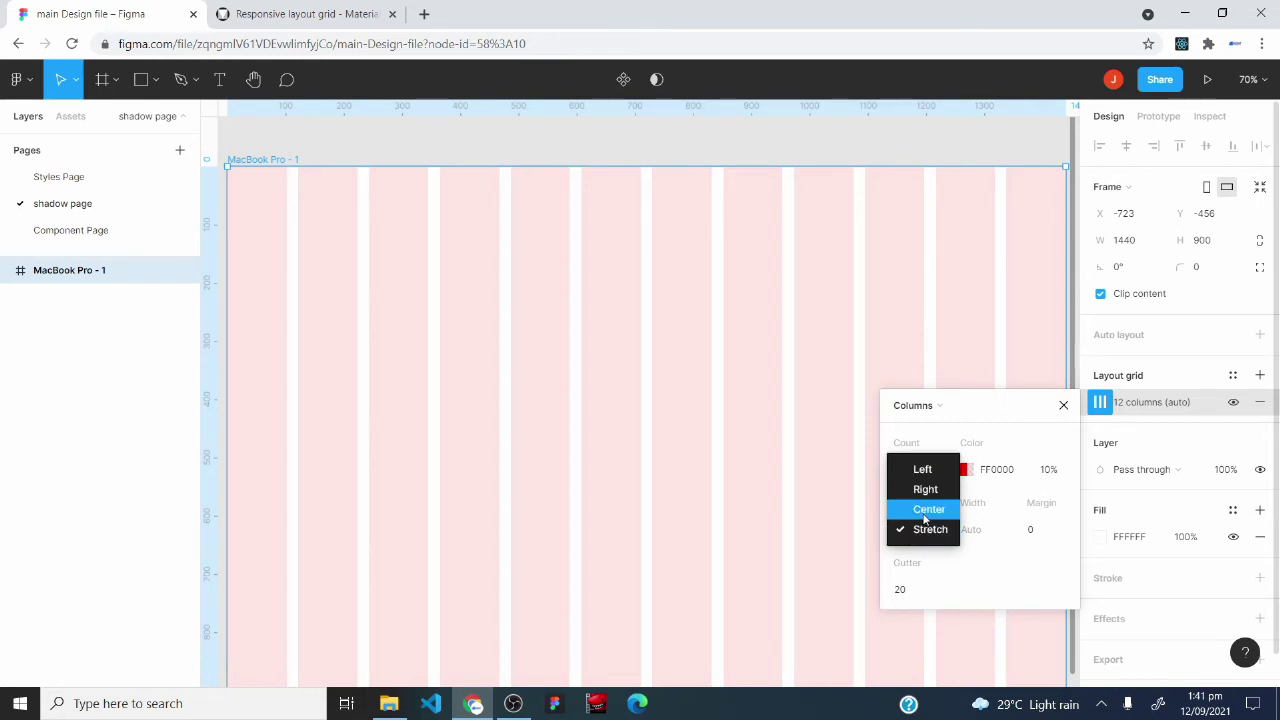
click(925, 510)
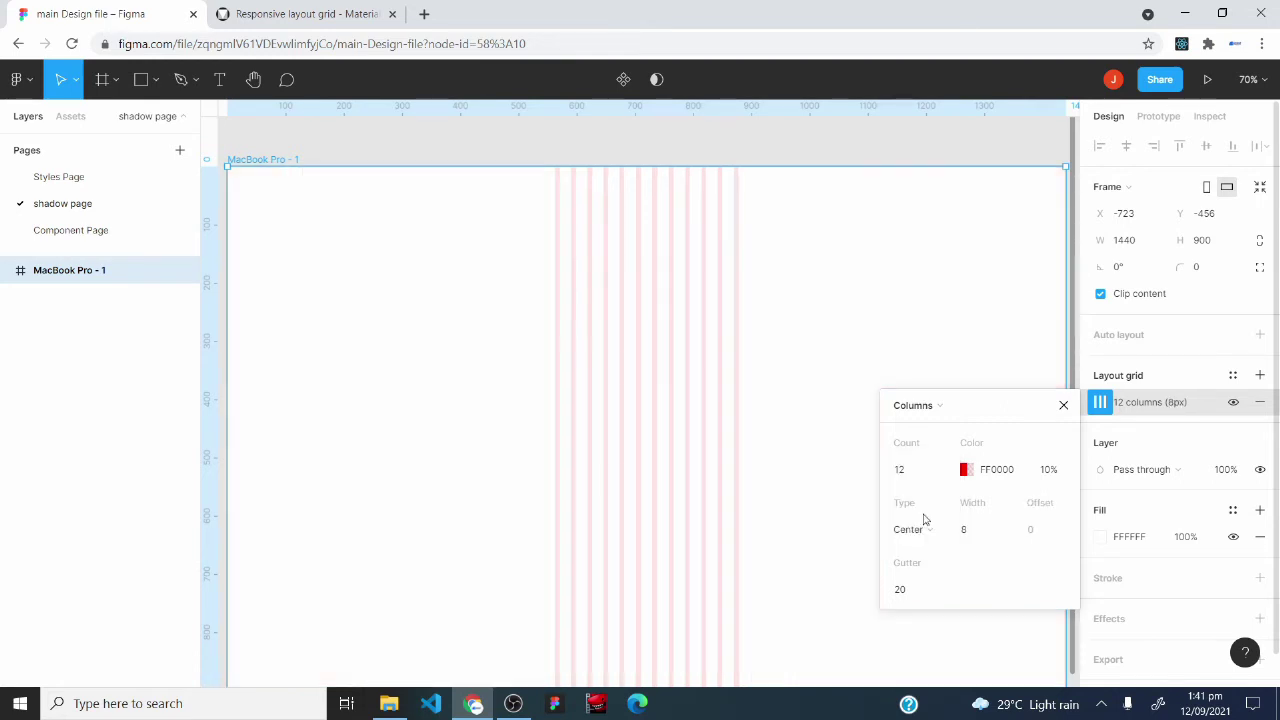
click(983, 529)
text(6)
click(921, 530)
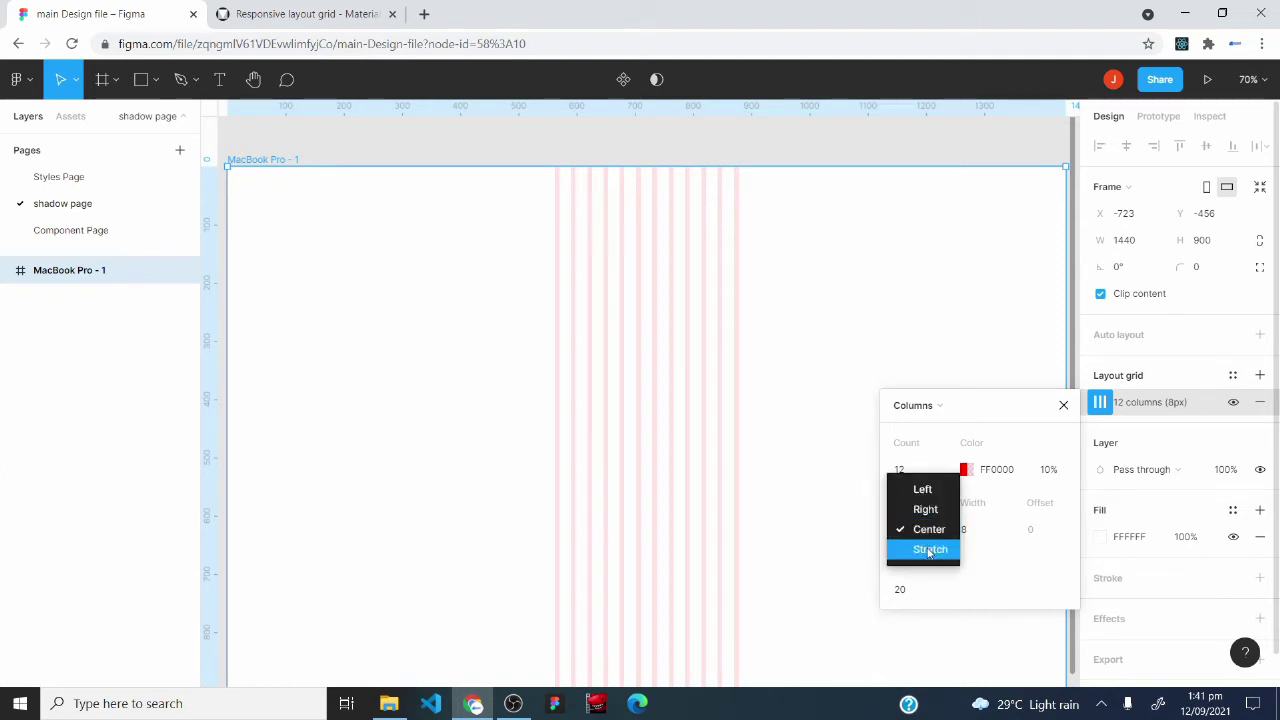
click(932, 550)
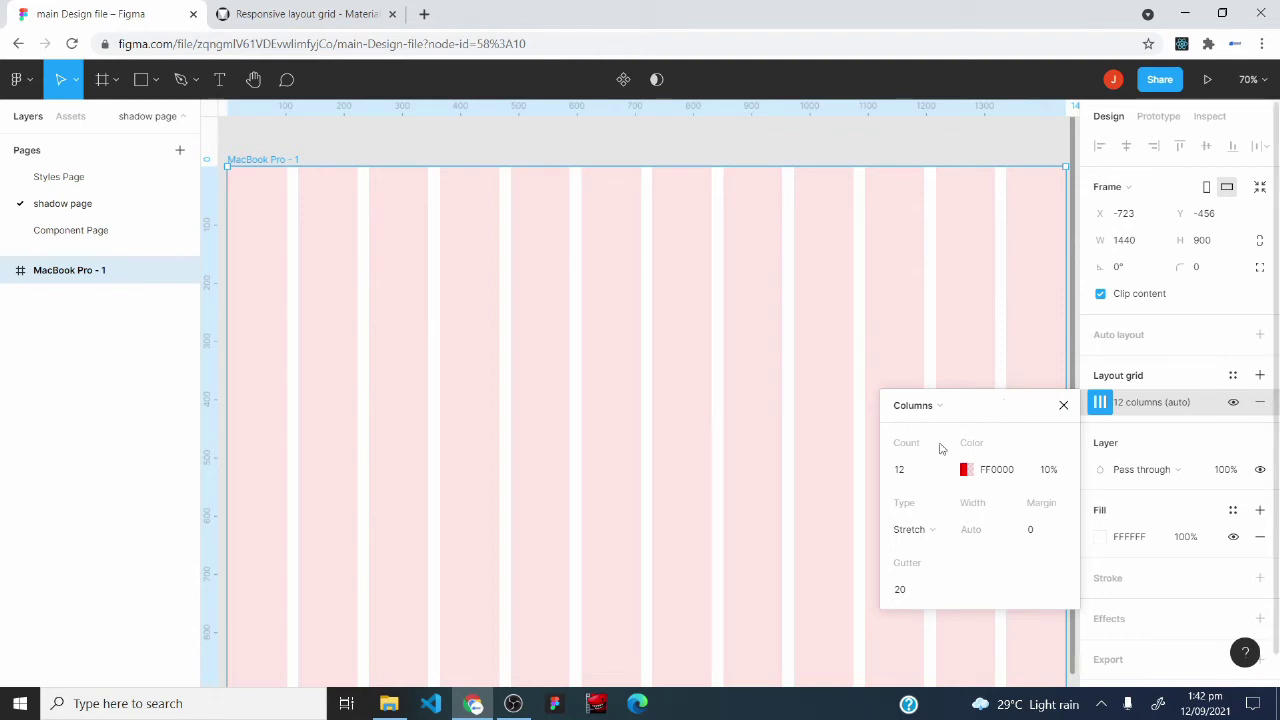
- Compare the margin and body values of the medium laptop and large desktop rows in the Material Design breakpoint table
click(288, 10)
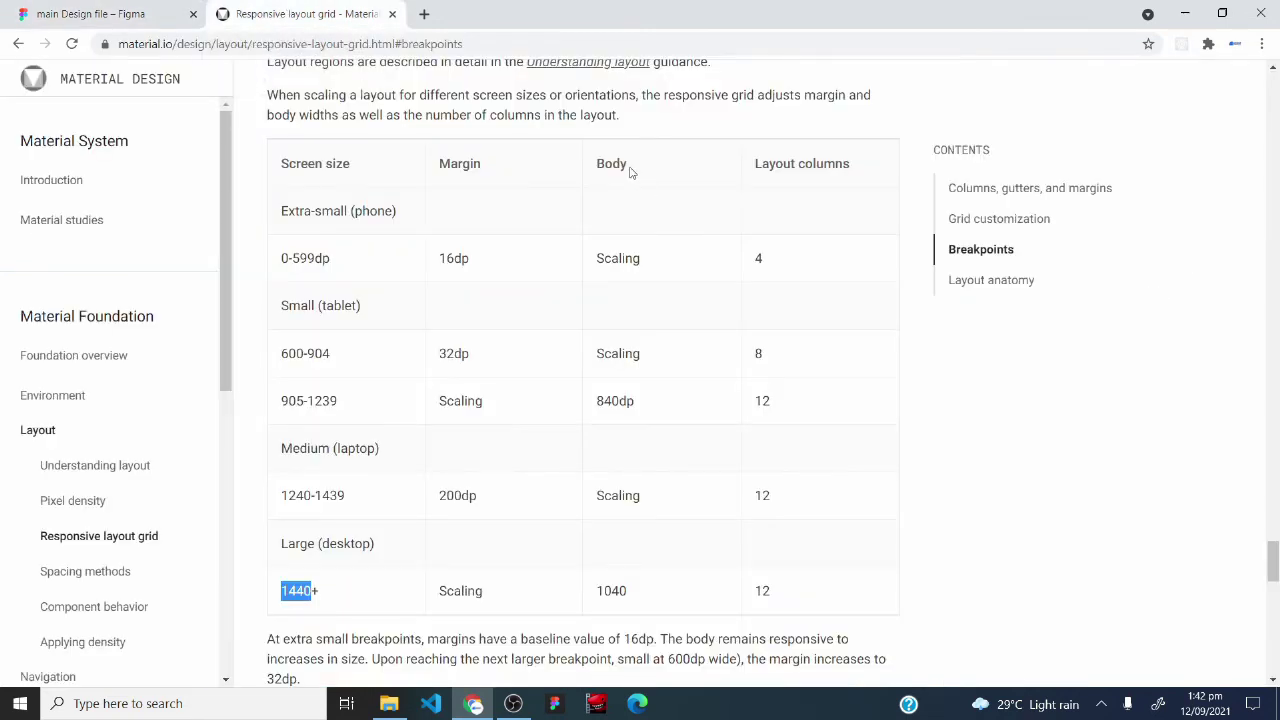
drag(630, 172, 596, 168)
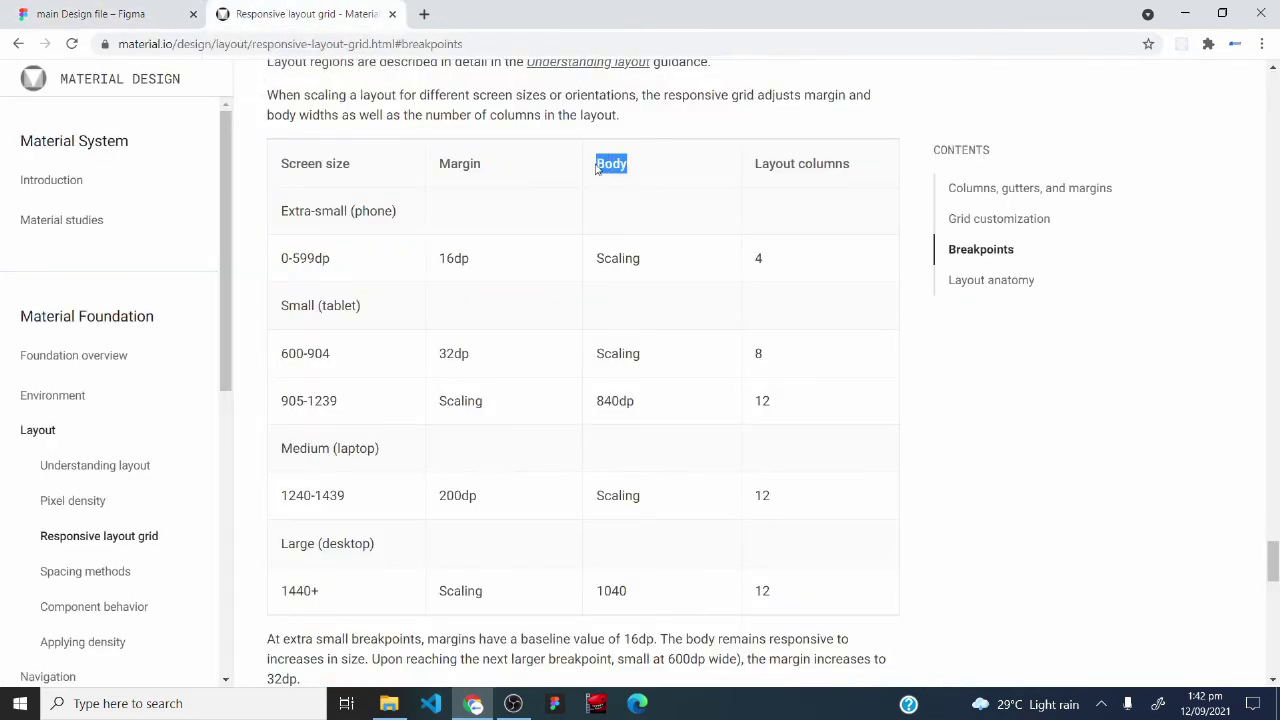
key(ctrl+Tab)
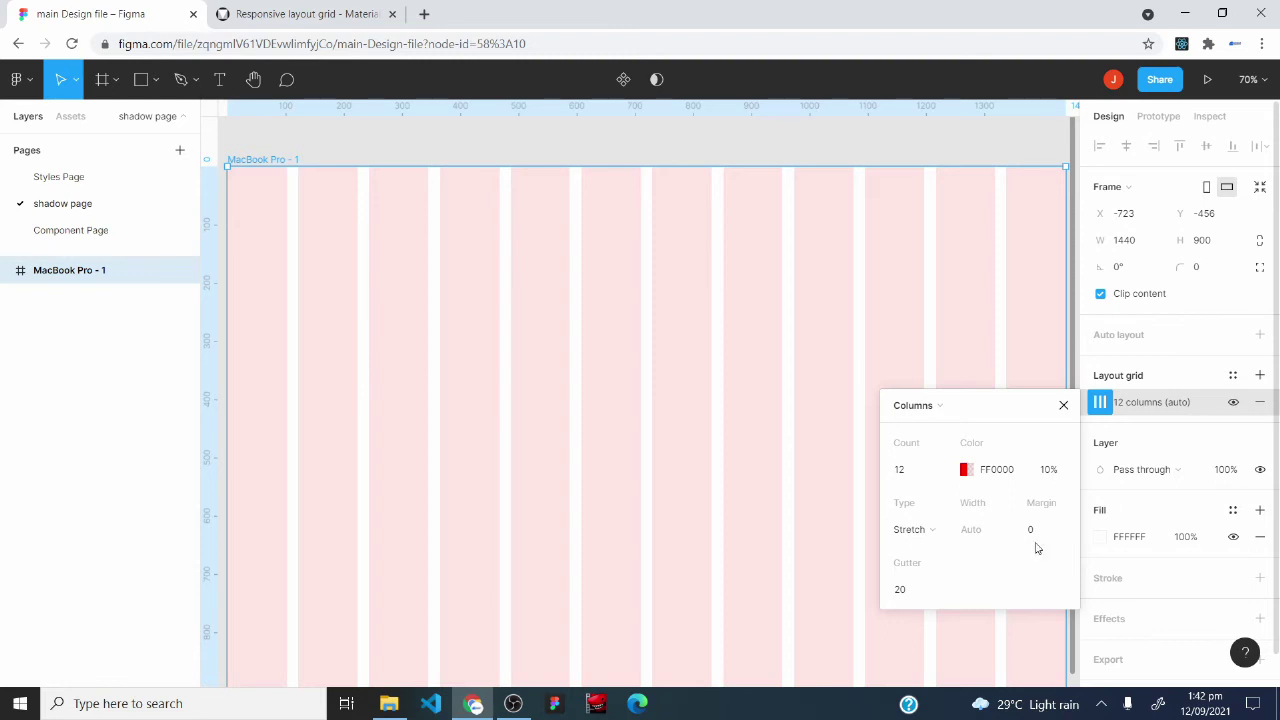
click(310, 12)
click(617, 163)
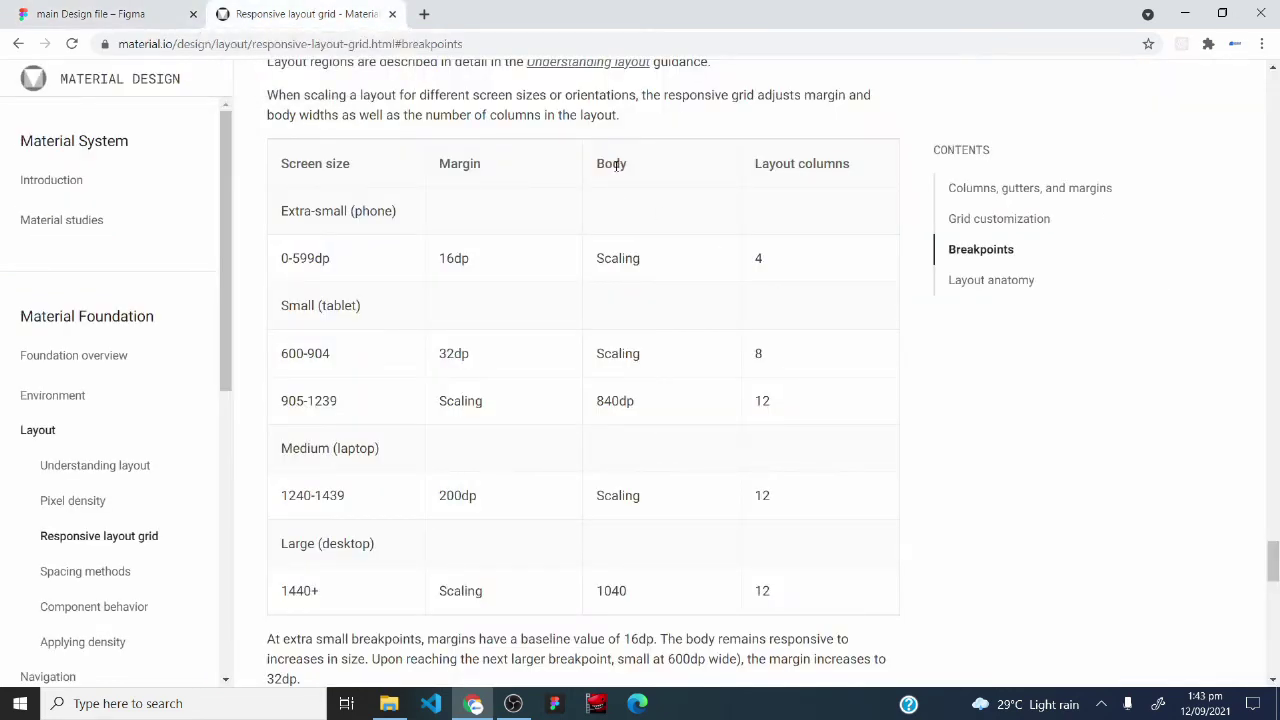
double_click(618, 165)
drag(627, 591, 598, 591)
drag(486, 591, 427, 602)
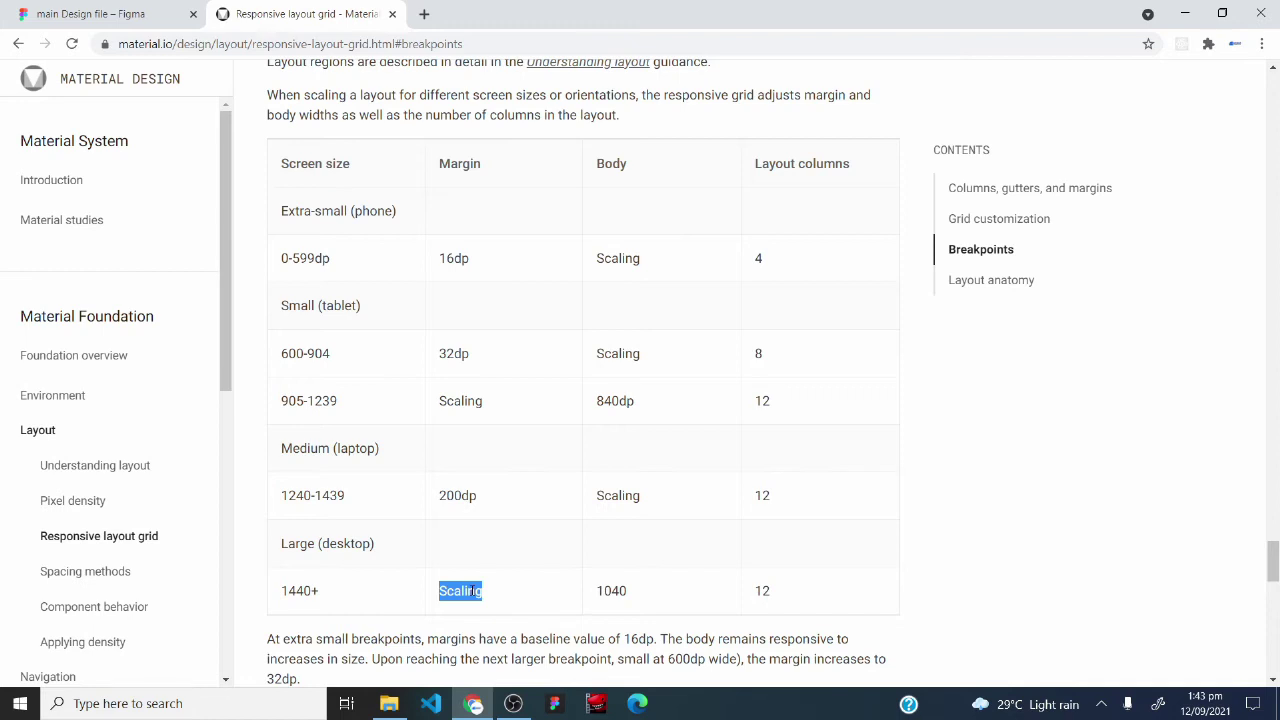
drag(476, 495, 301, 502)
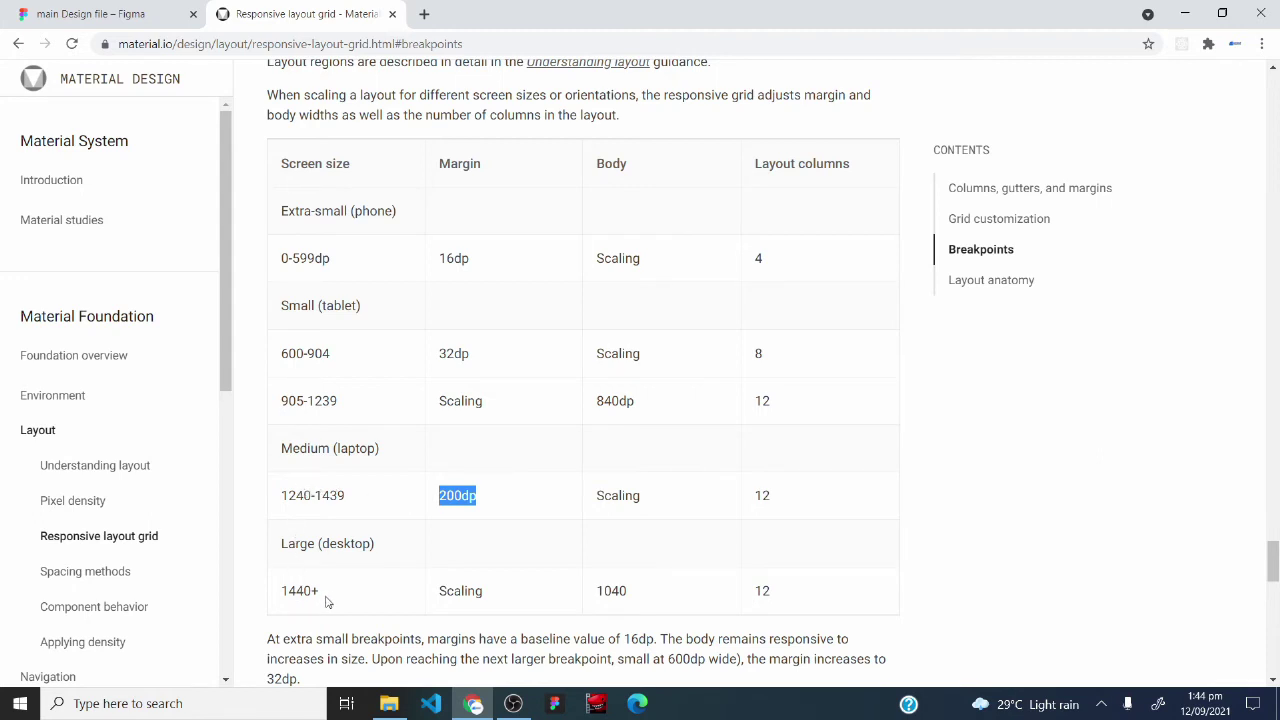
drag(326, 602, 273, 601)
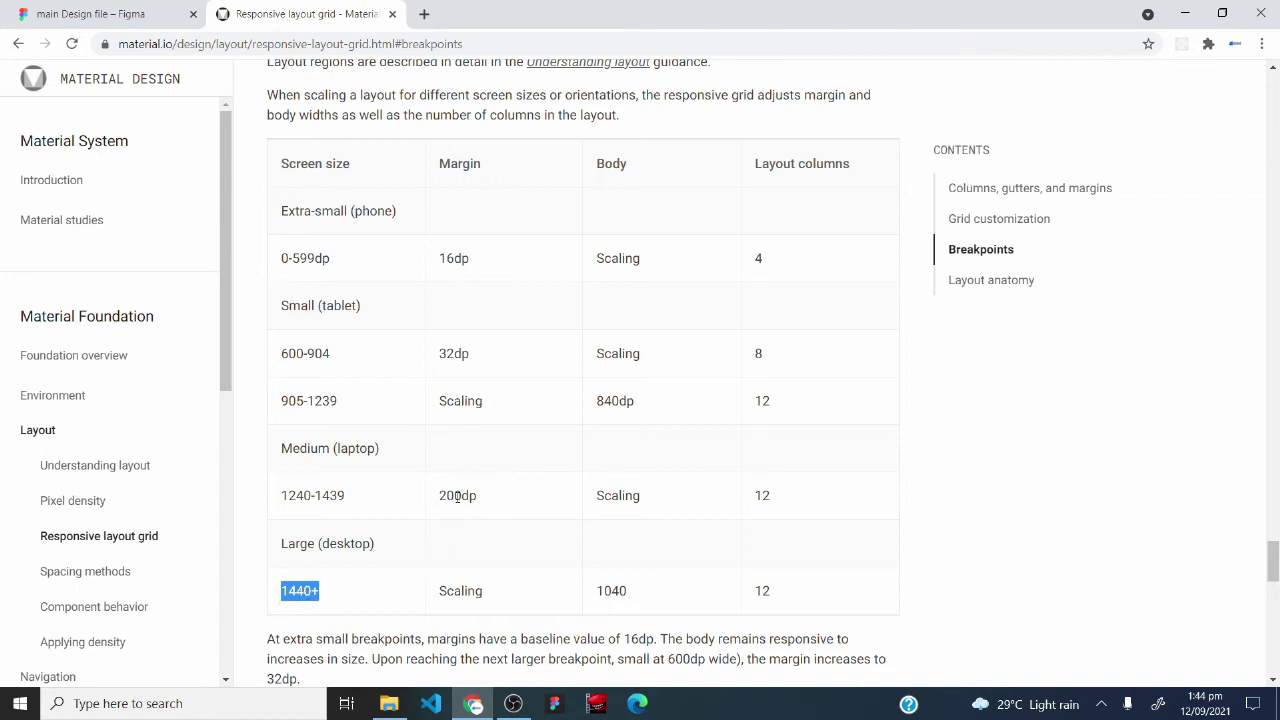
- Switch back to Figma and set the MacBook Pro grid's margin to 200
click(105, 13)
click(1050, 536)
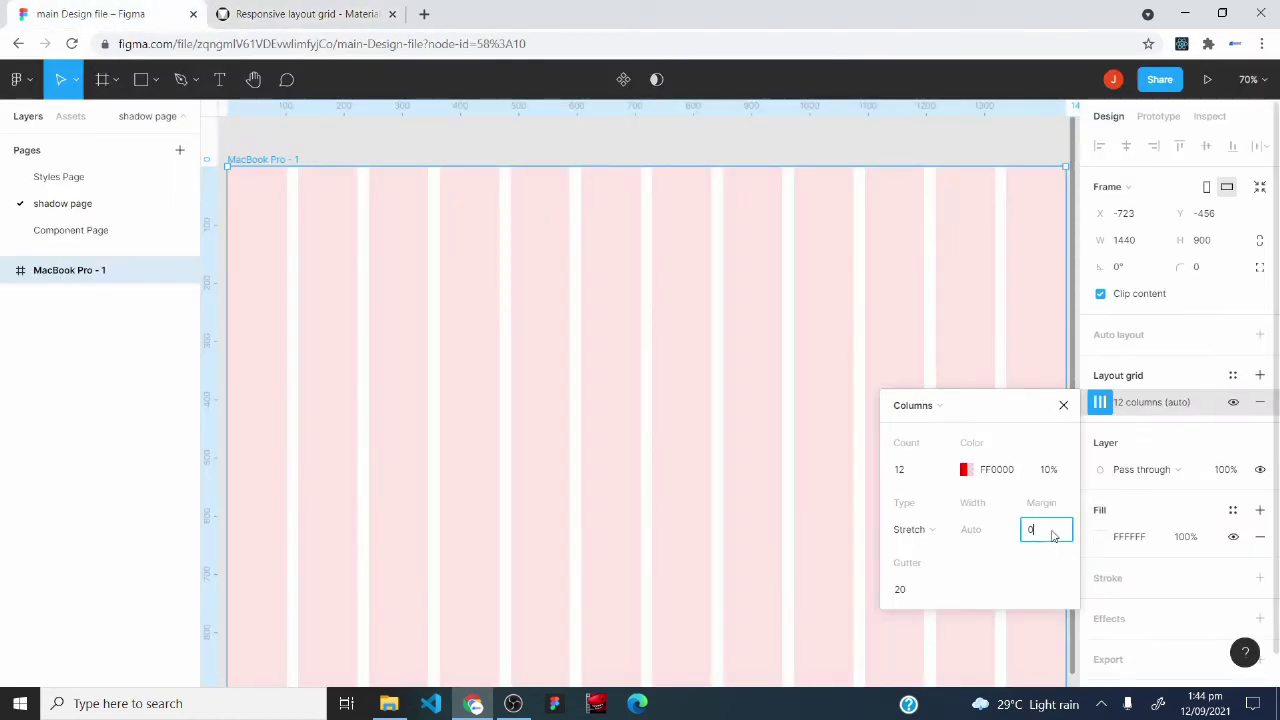
text(200)
key(Return)
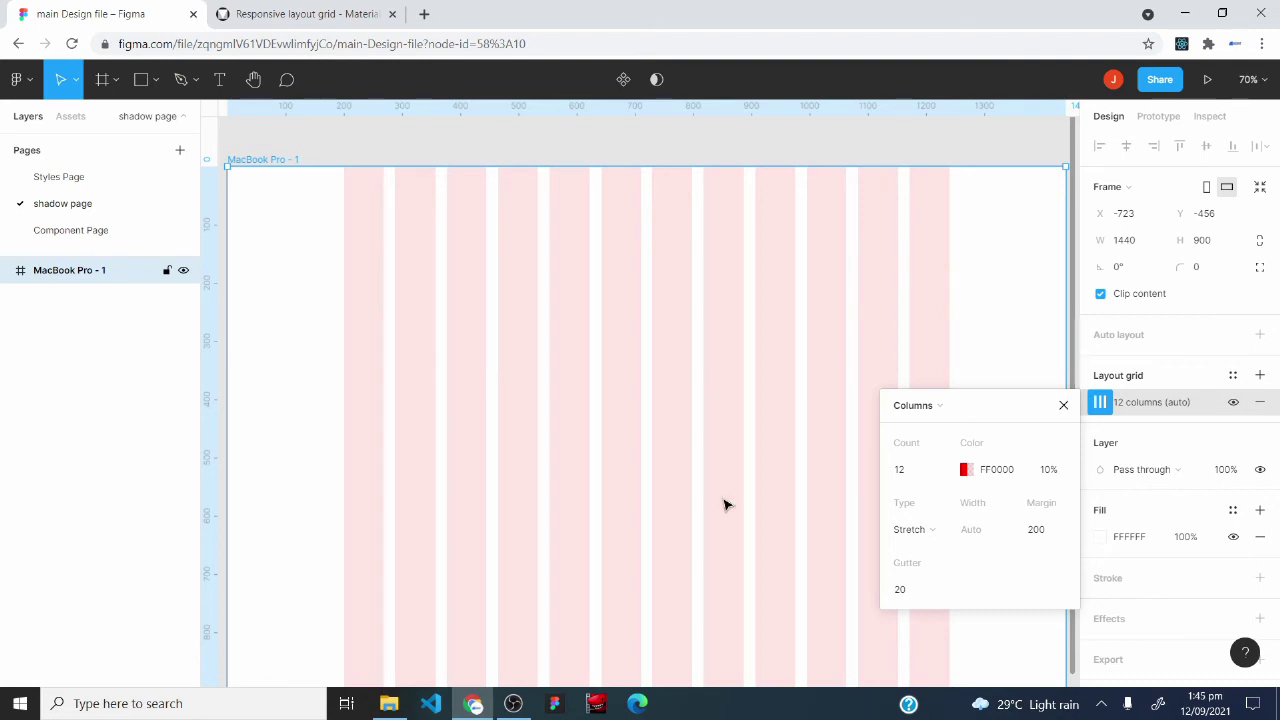
- Examine the recommended gutter widths for mobile and tablet in Material Design's "Columns, gutters, and margins" section
click(913, 594)
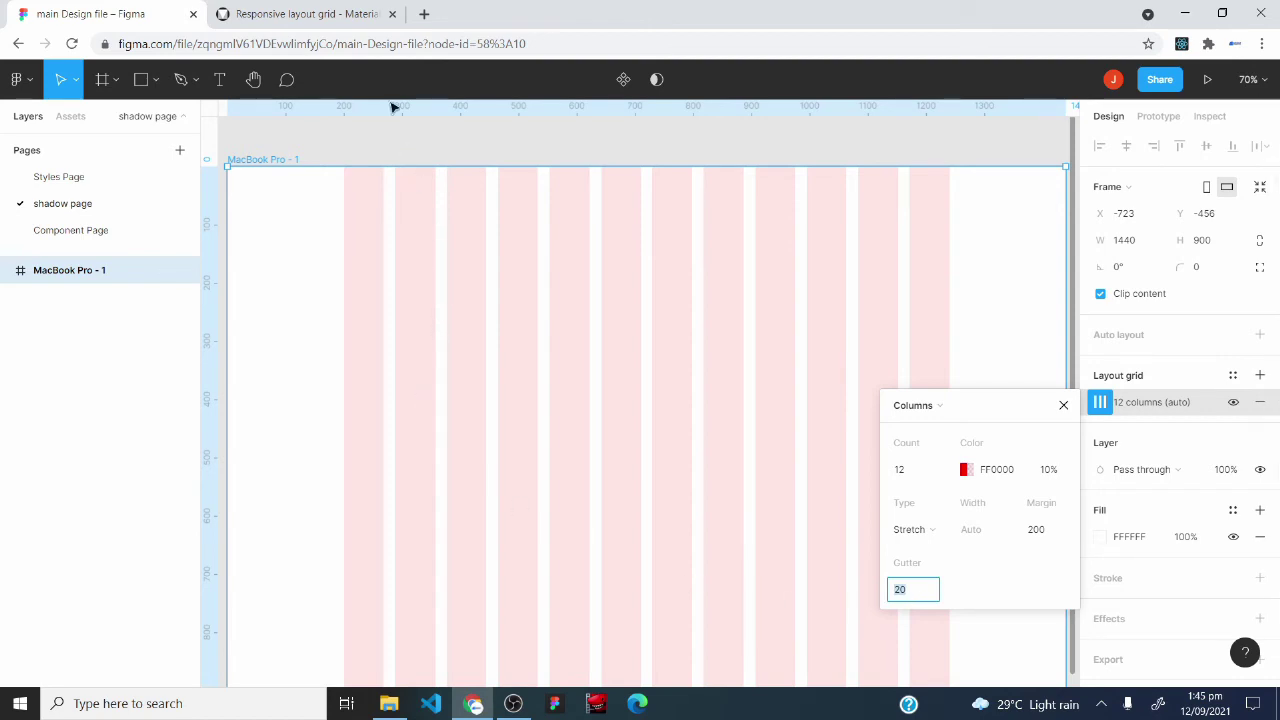
click(320, 13)
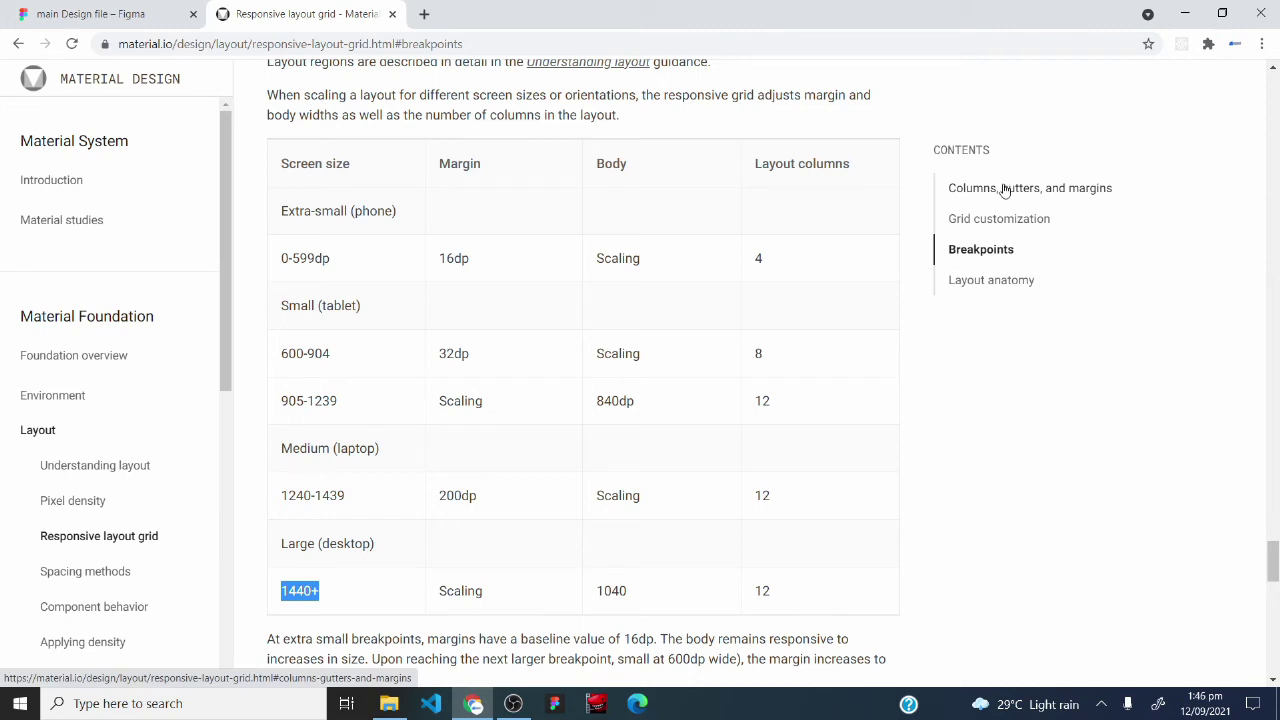
click(1087, 190)
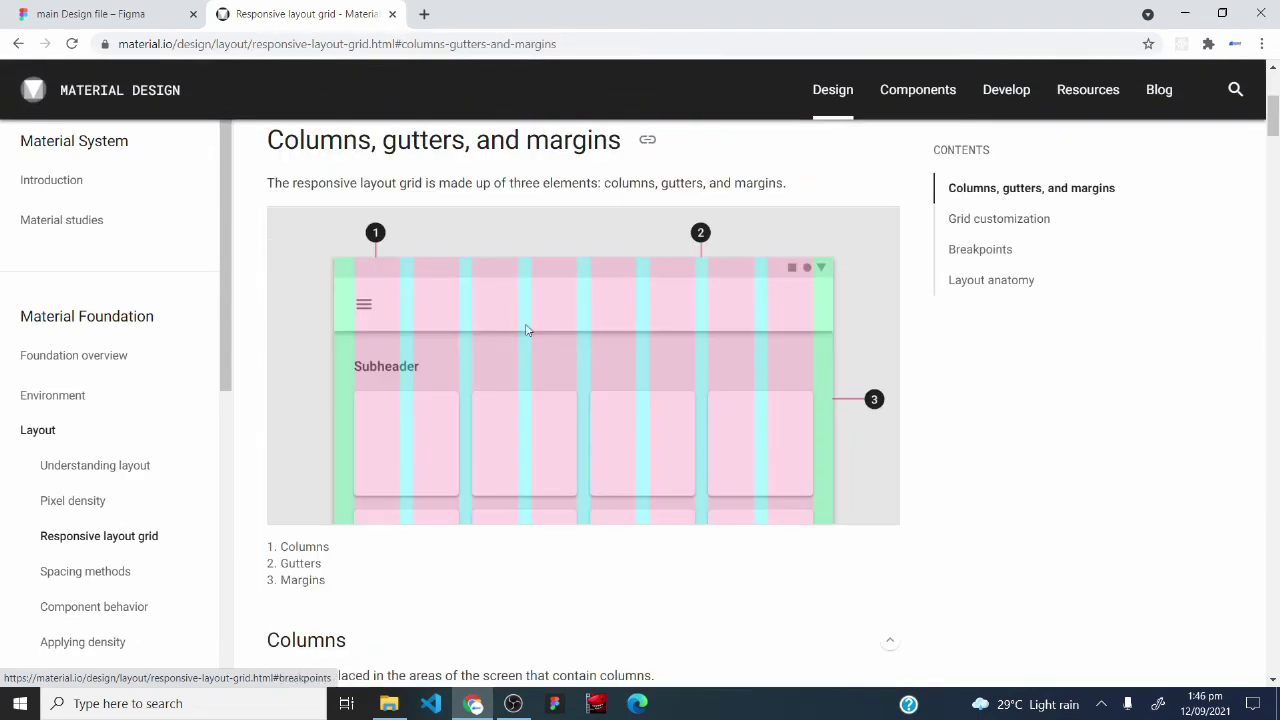
scroll(428, 343, down, 7)
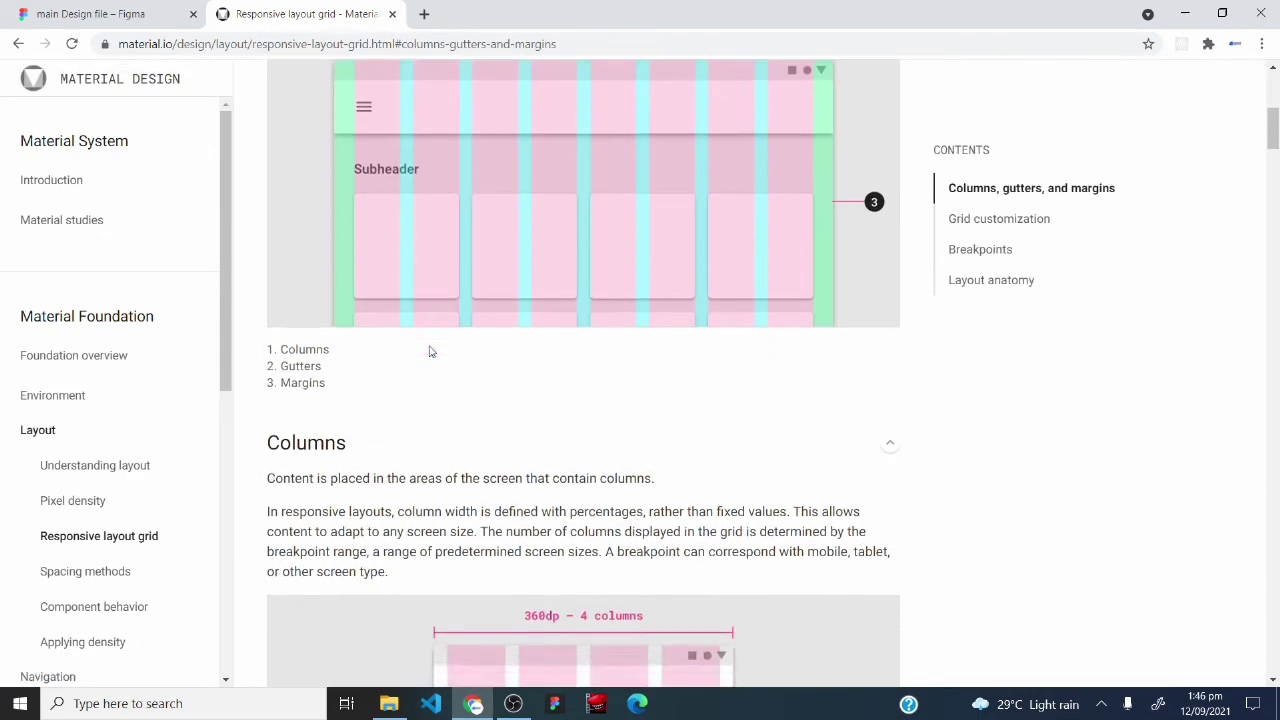
scroll(357, 373, down, 4)
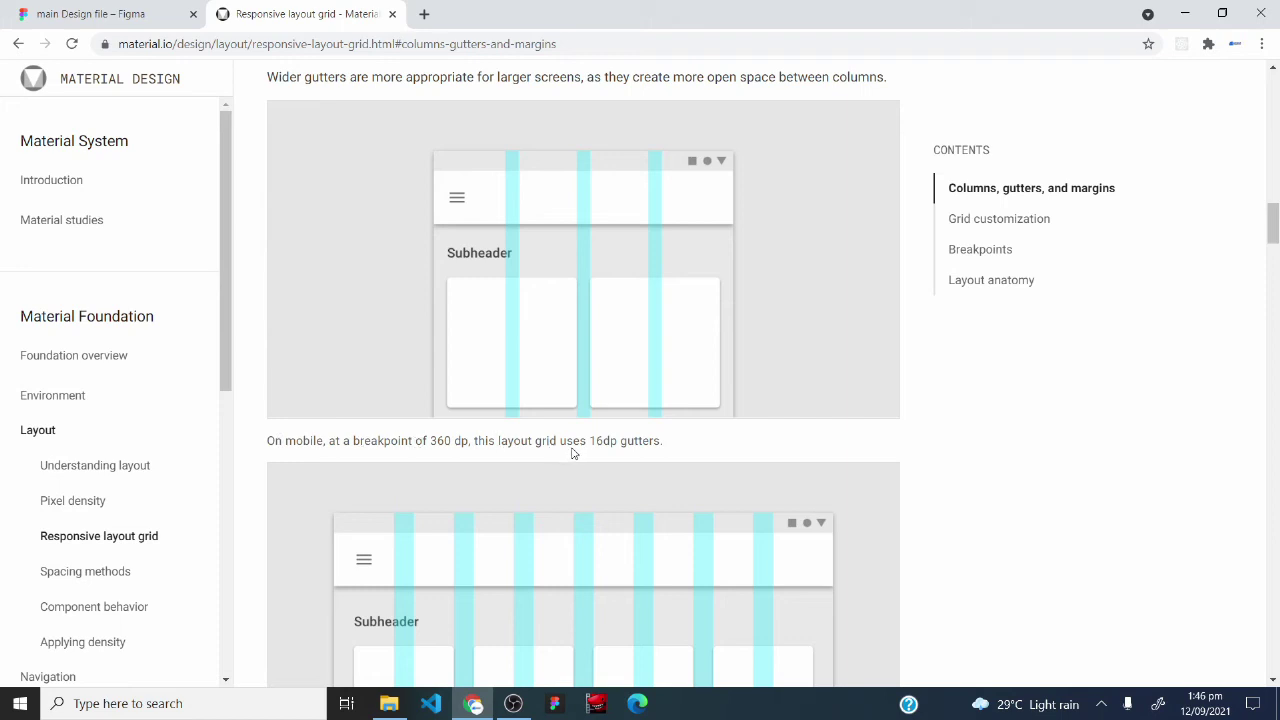
scroll(605, 447, down, 4)
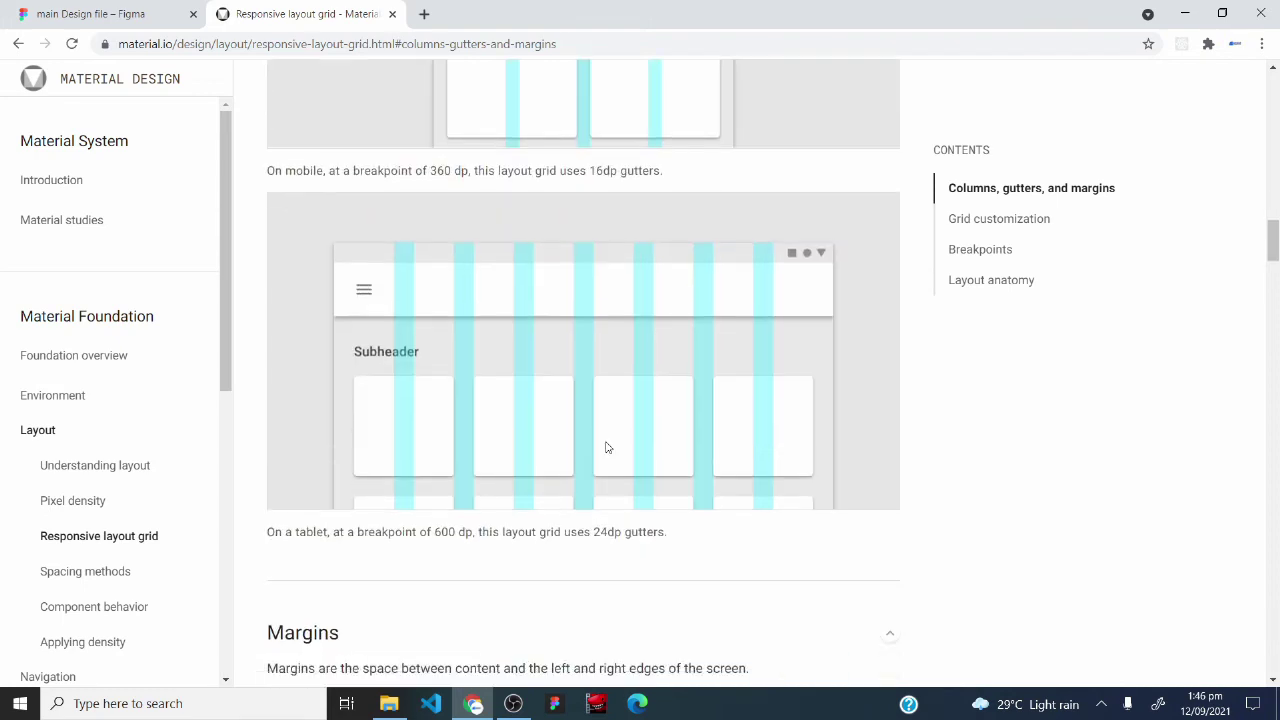
scroll(526, 351, up, 2)
scroll(526, 351, down, 1)
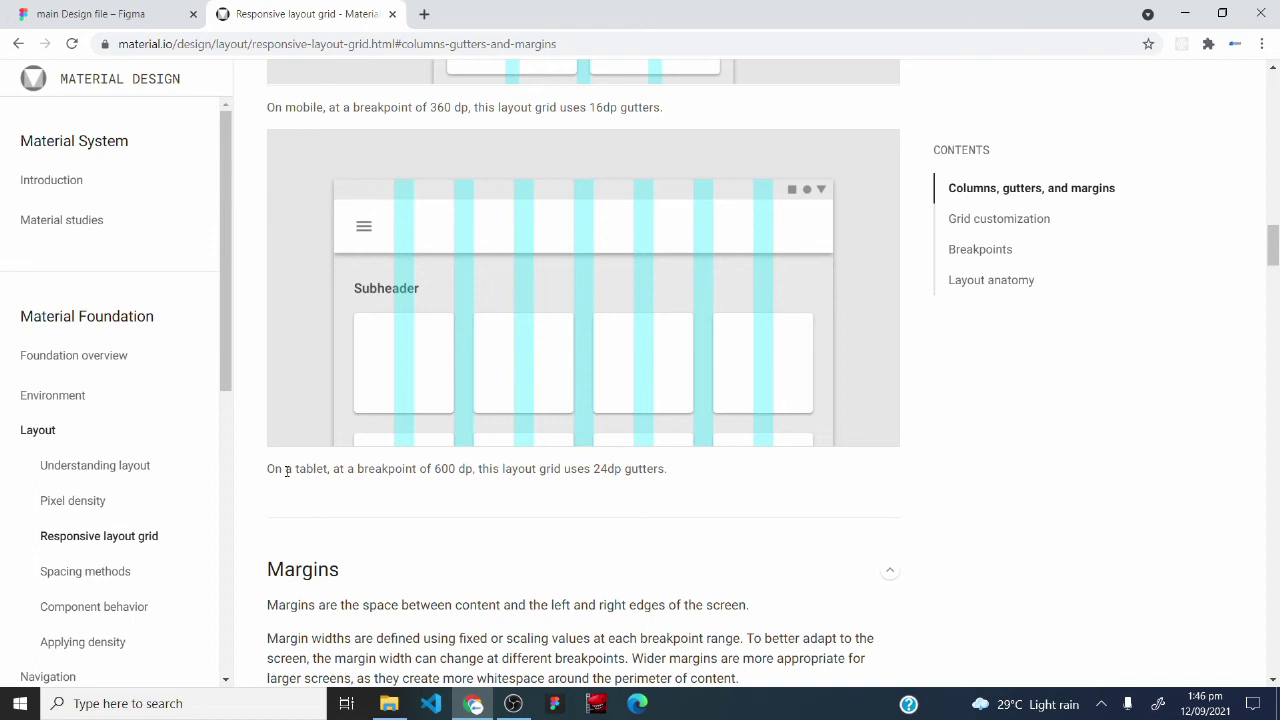
- Return to Figma, set the MacBook Pro grid's gutter to 24 and close the grid settings
click(120, 14)
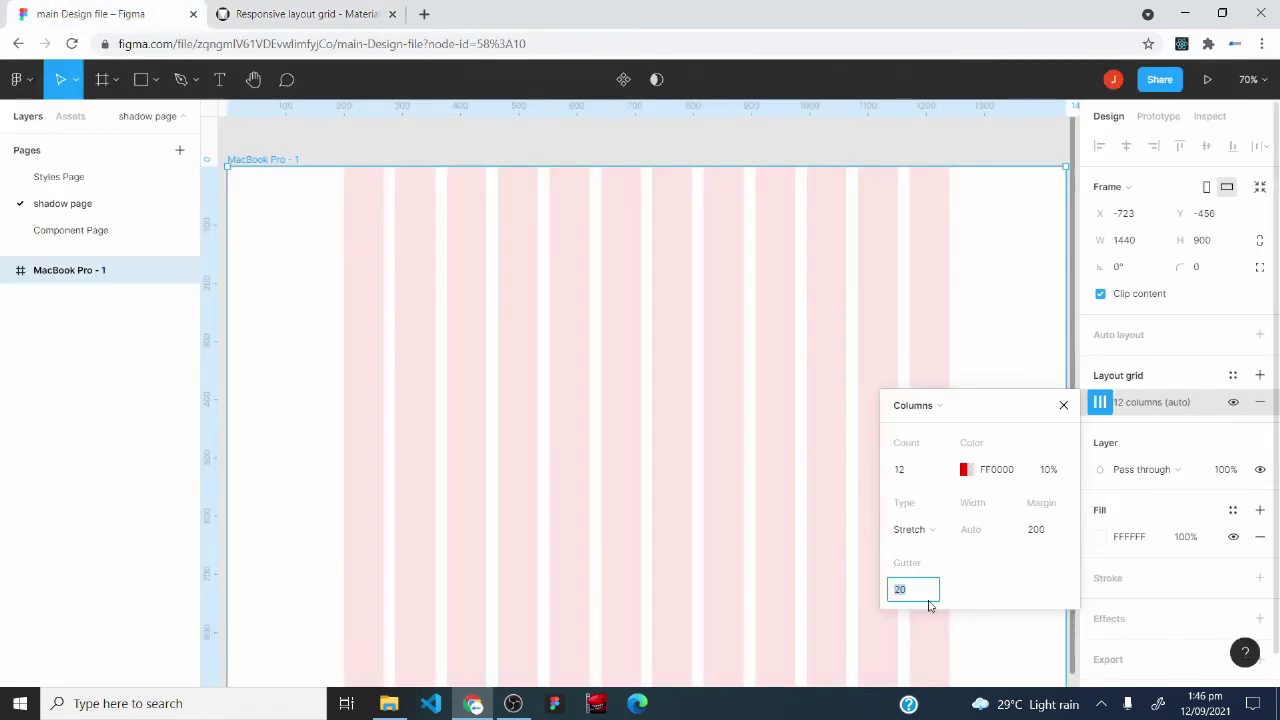
text(24)
key(Return)
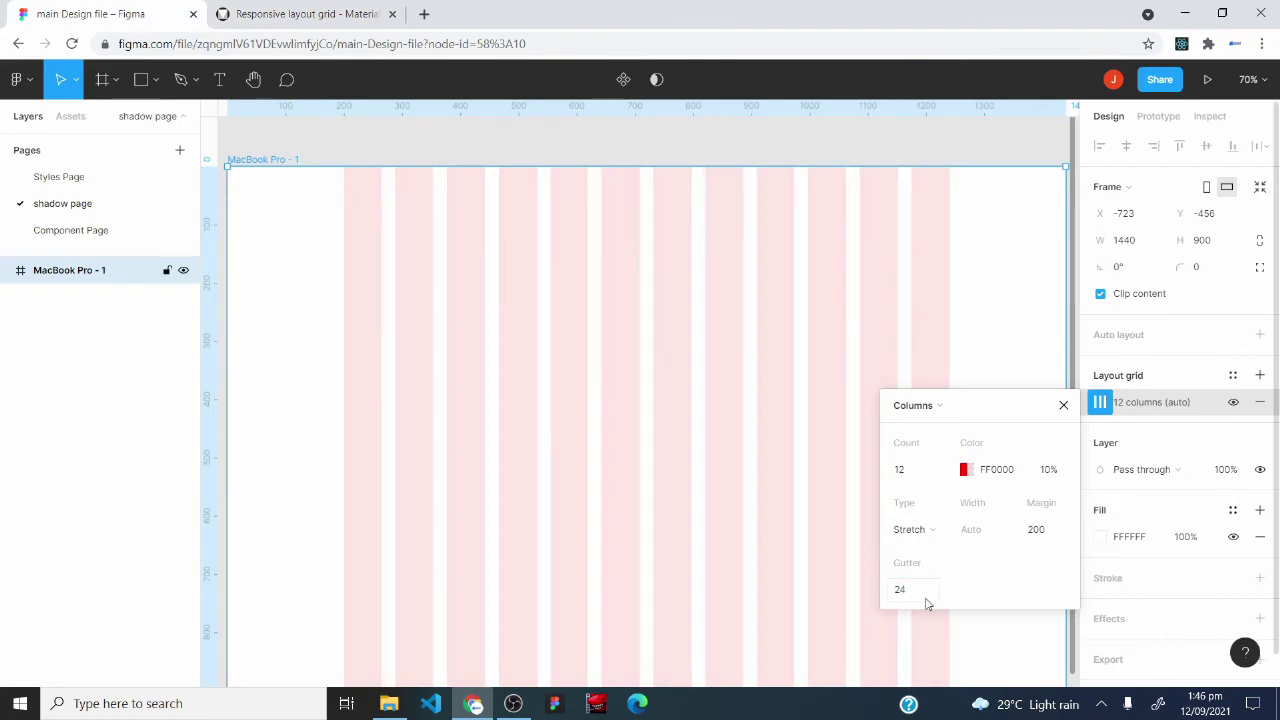
click(1063, 405)
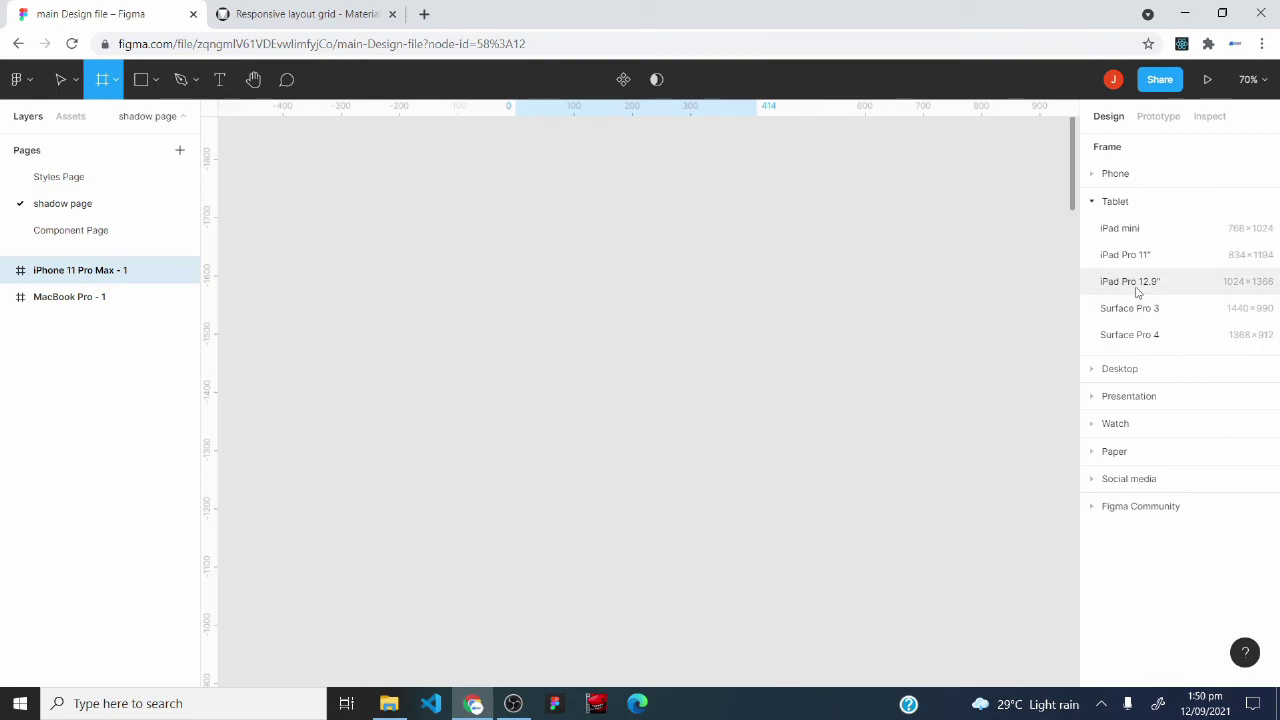
- Add an iPad Pro 12.9" frame and look up the 905-1239 tablet row in the Material Design breakpoint table
click(1136, 289)
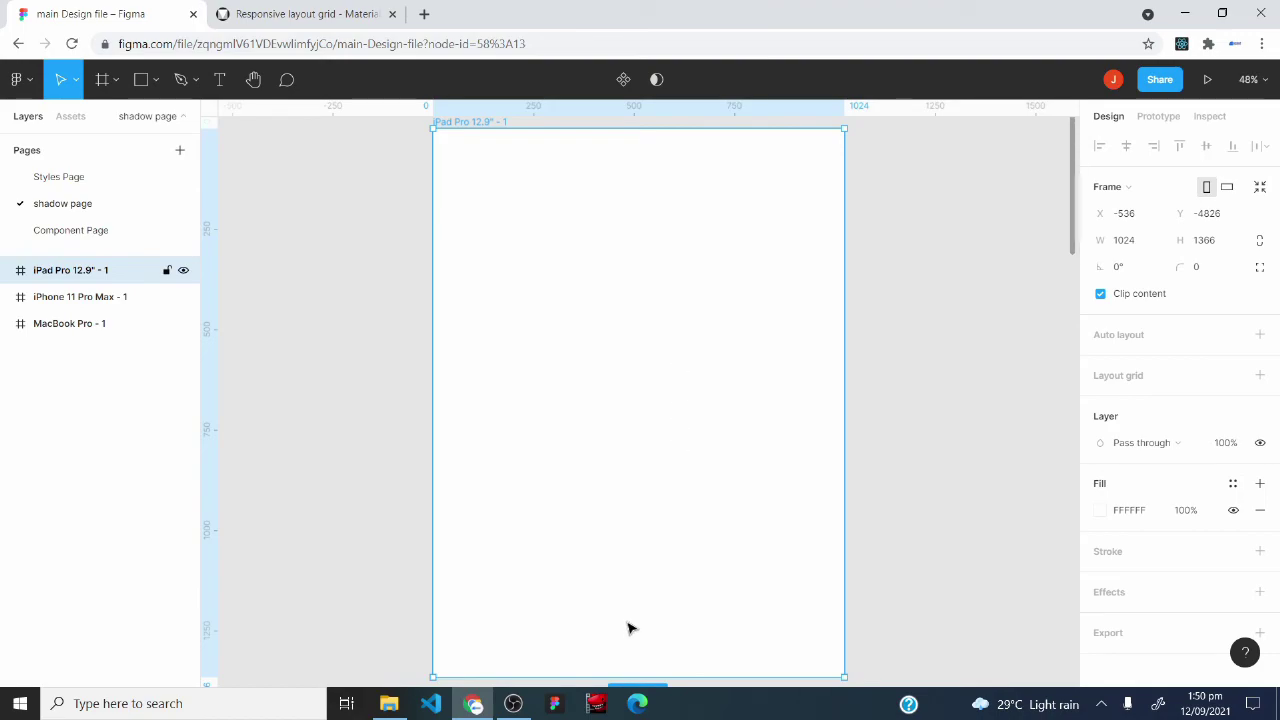
click(339, 7)
scroll(575, 253, down, 4)
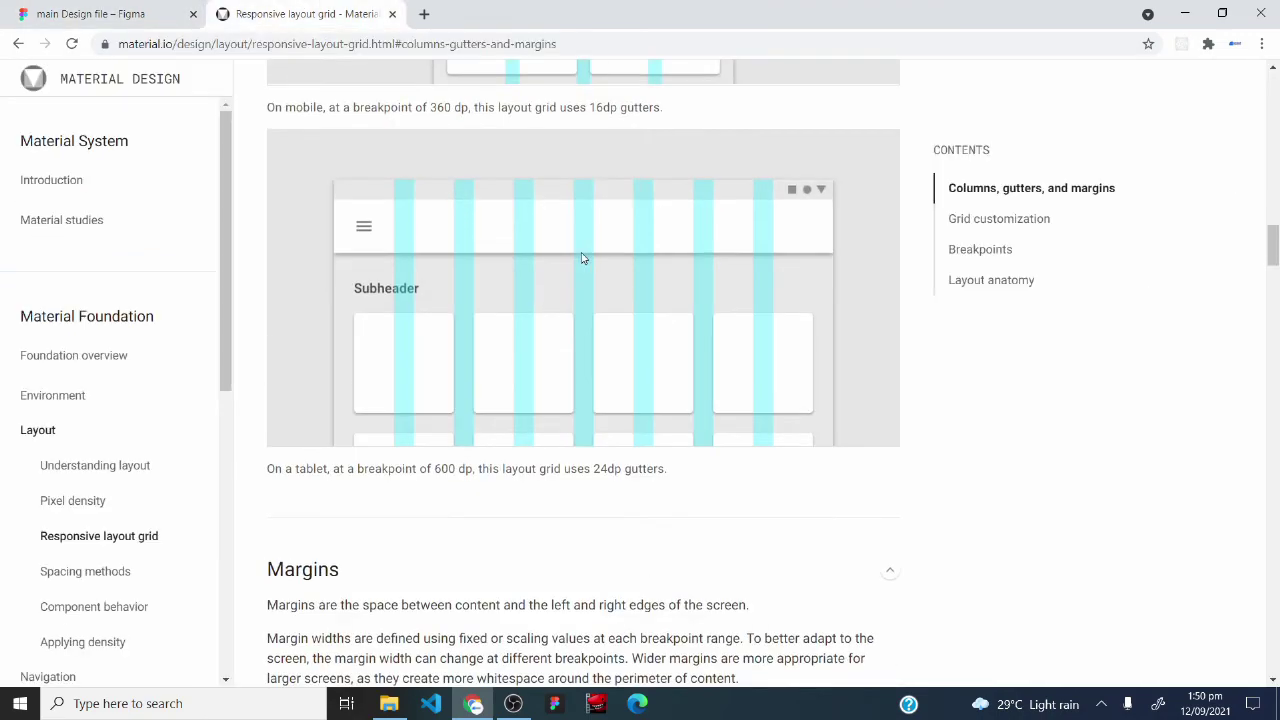
scroll(588, 260, down, 20)
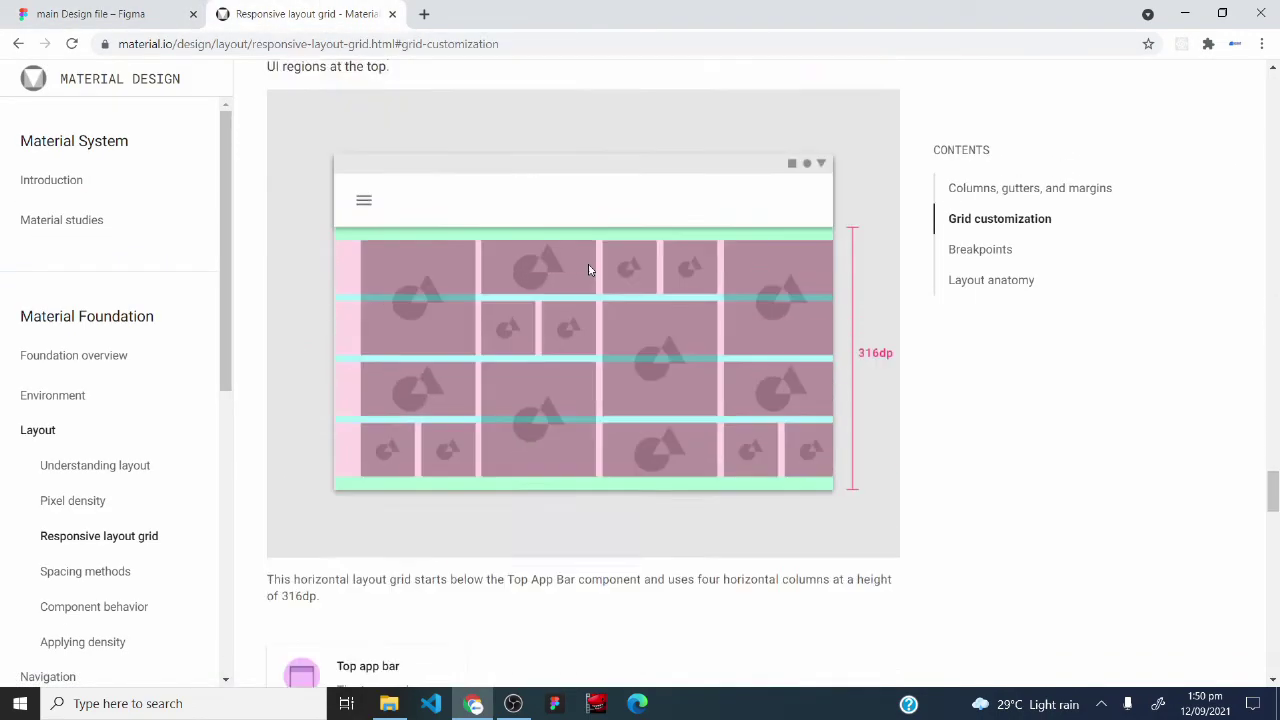
scroll(588, 270, up, 5)
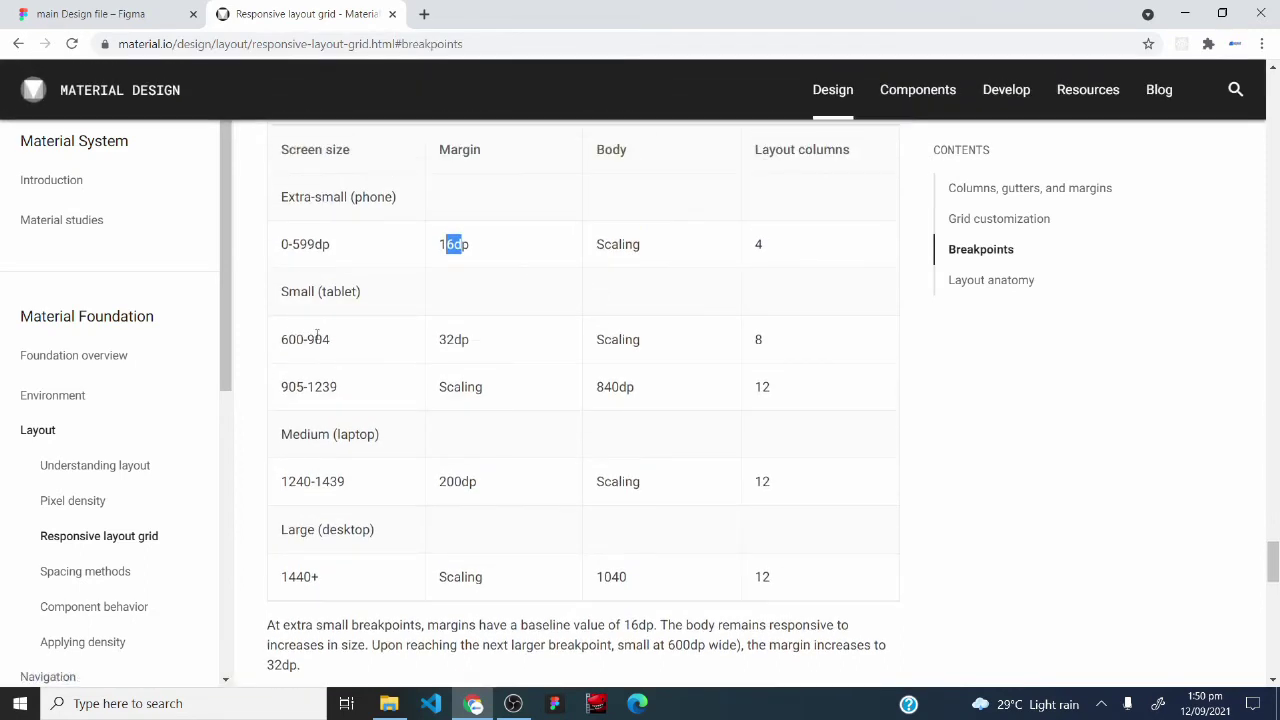
click(284, 389)
drag(284, 389, 345, 396)
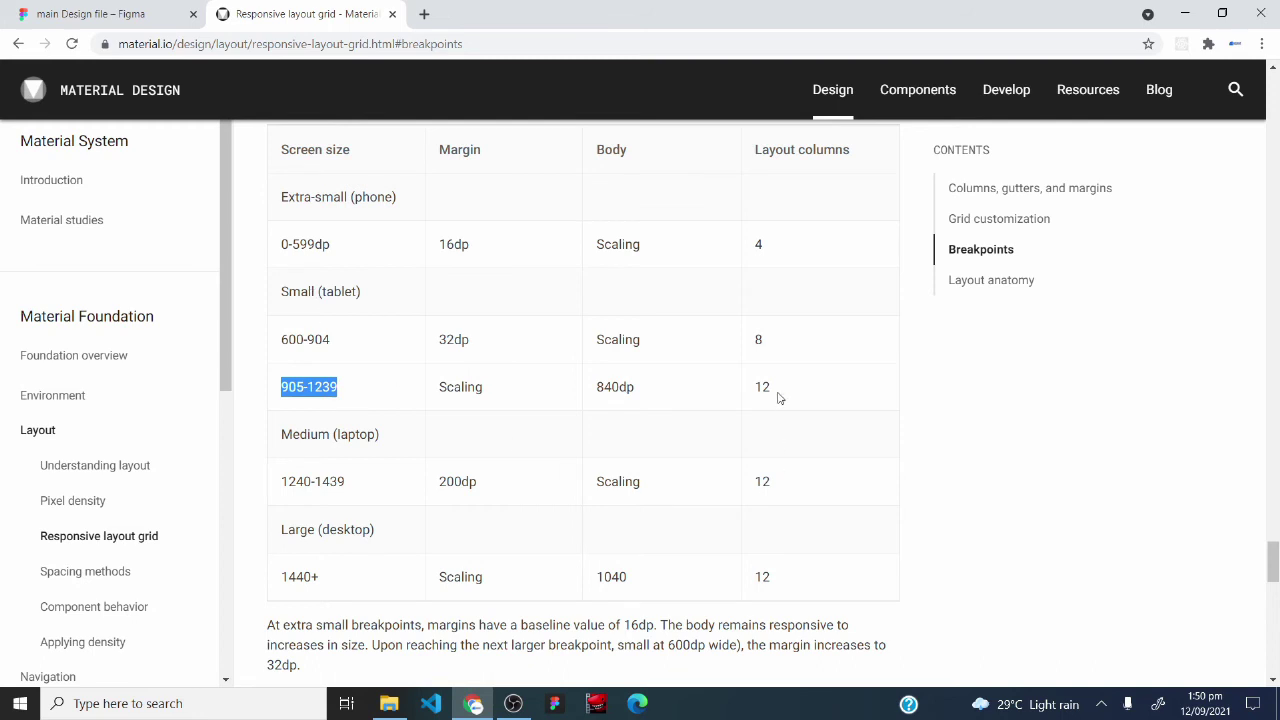
- Switch back to Figma and give the iPad Pro frame a layout grid of 12 columns, keeping the Stretch type
click(120, 14)
click(1260, 375)
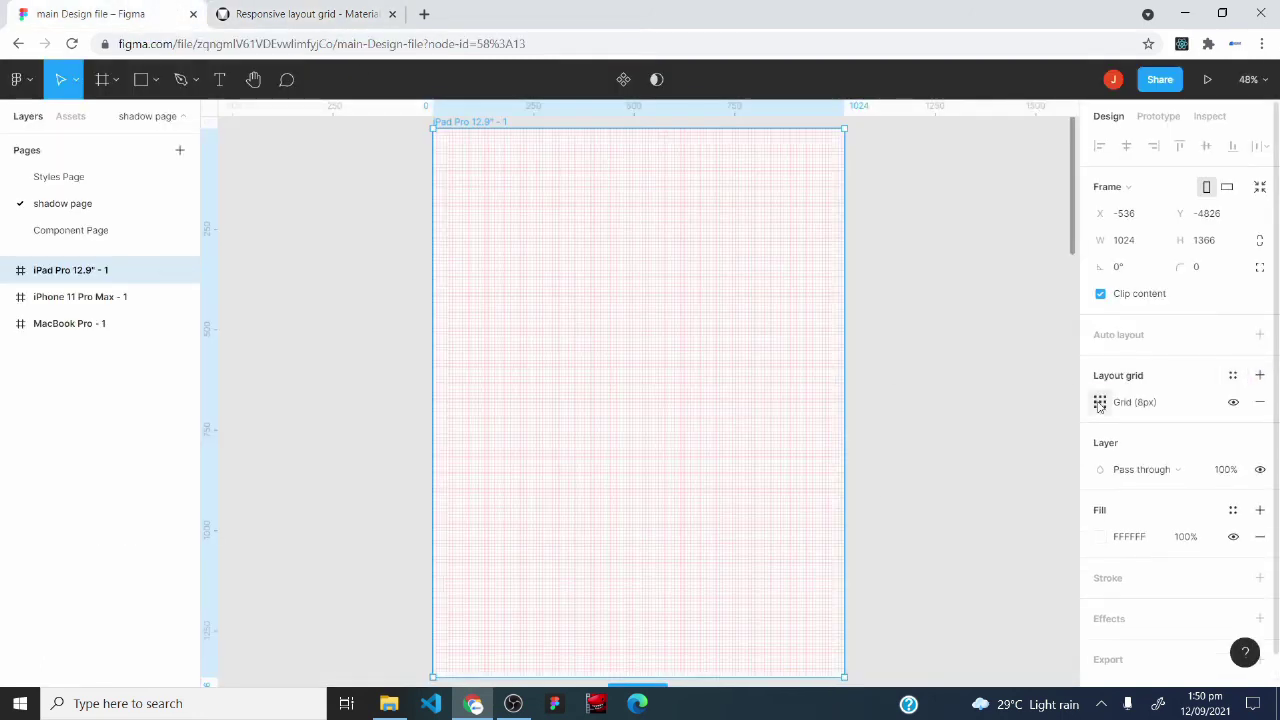
click(1100, 401)
click(951, 414)
click(935, 423)
click(940, 470)
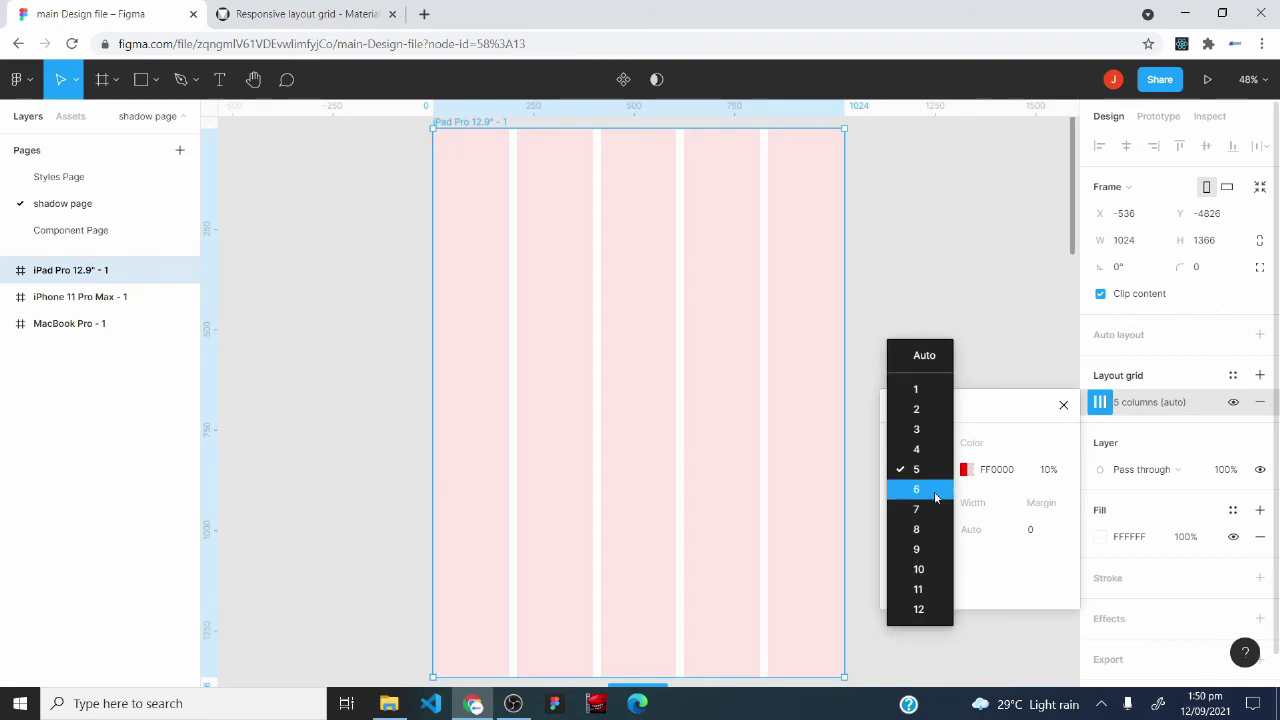
click(920, 612)
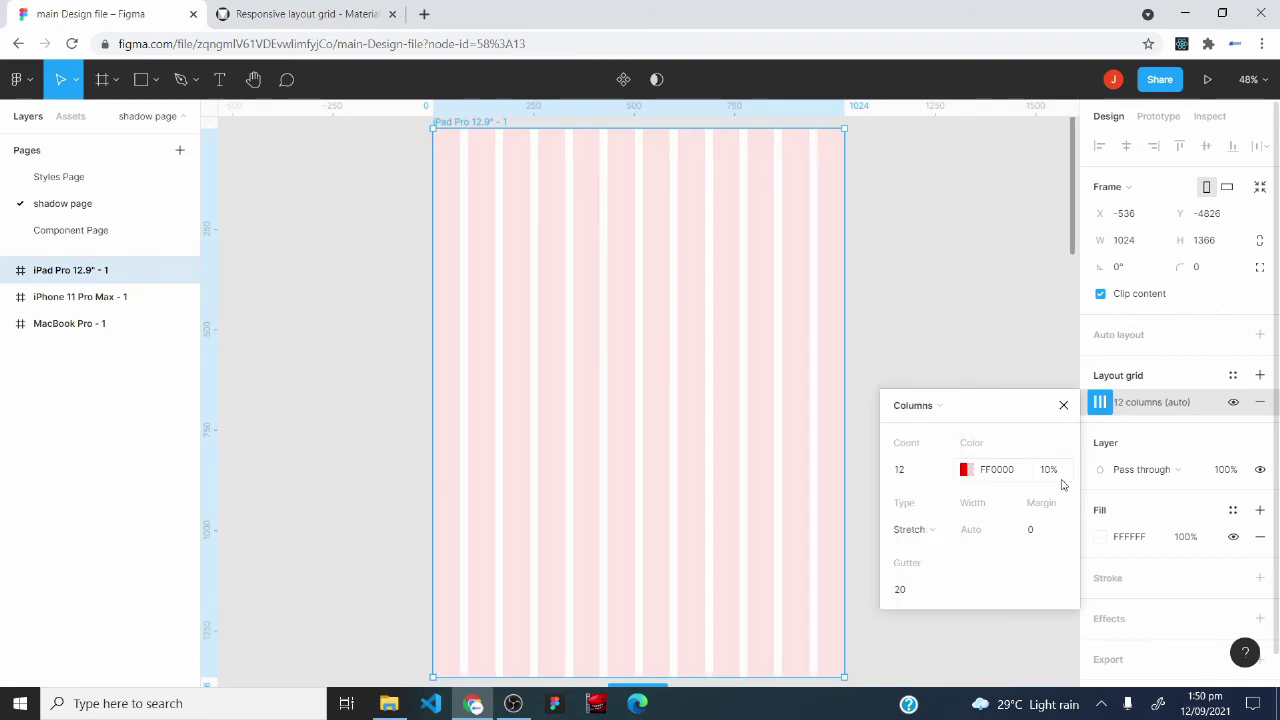
click(914, 530)
click(915, 533)
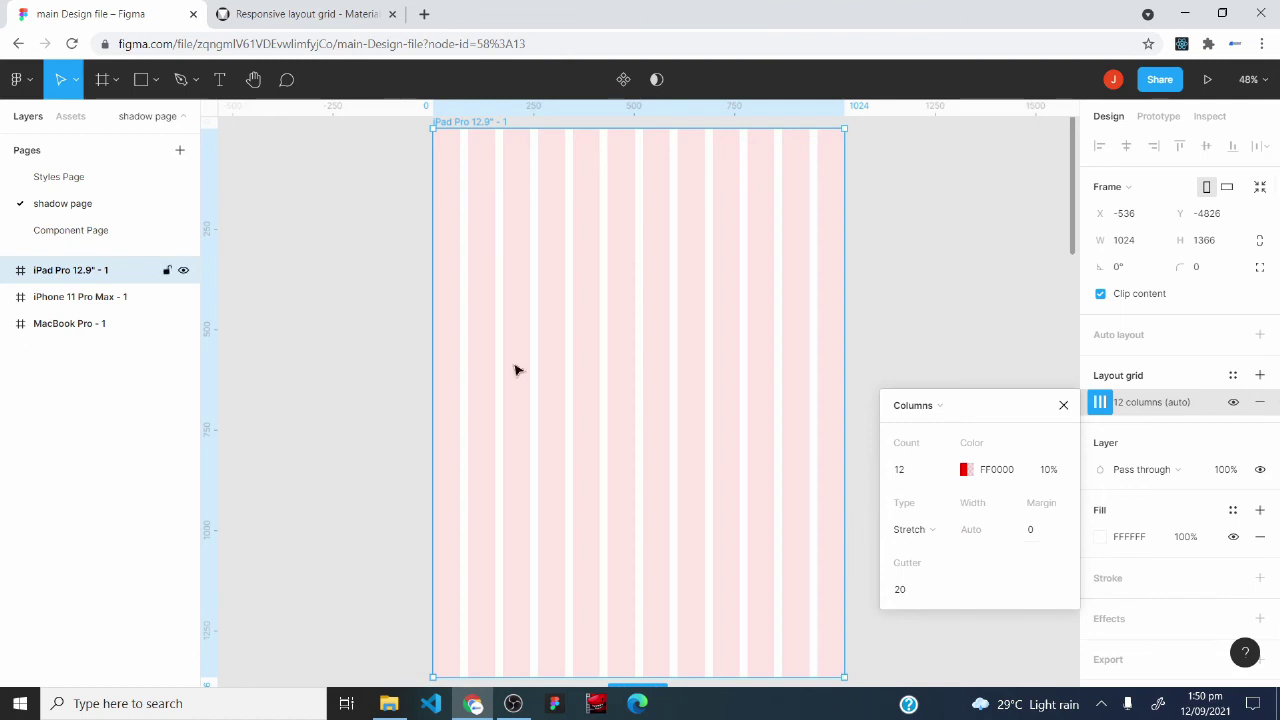
- Switch to the Material Design page and compare the margin recommendations for the 600-904 and 905-1239 tablet breakpoints
click(305, 14)
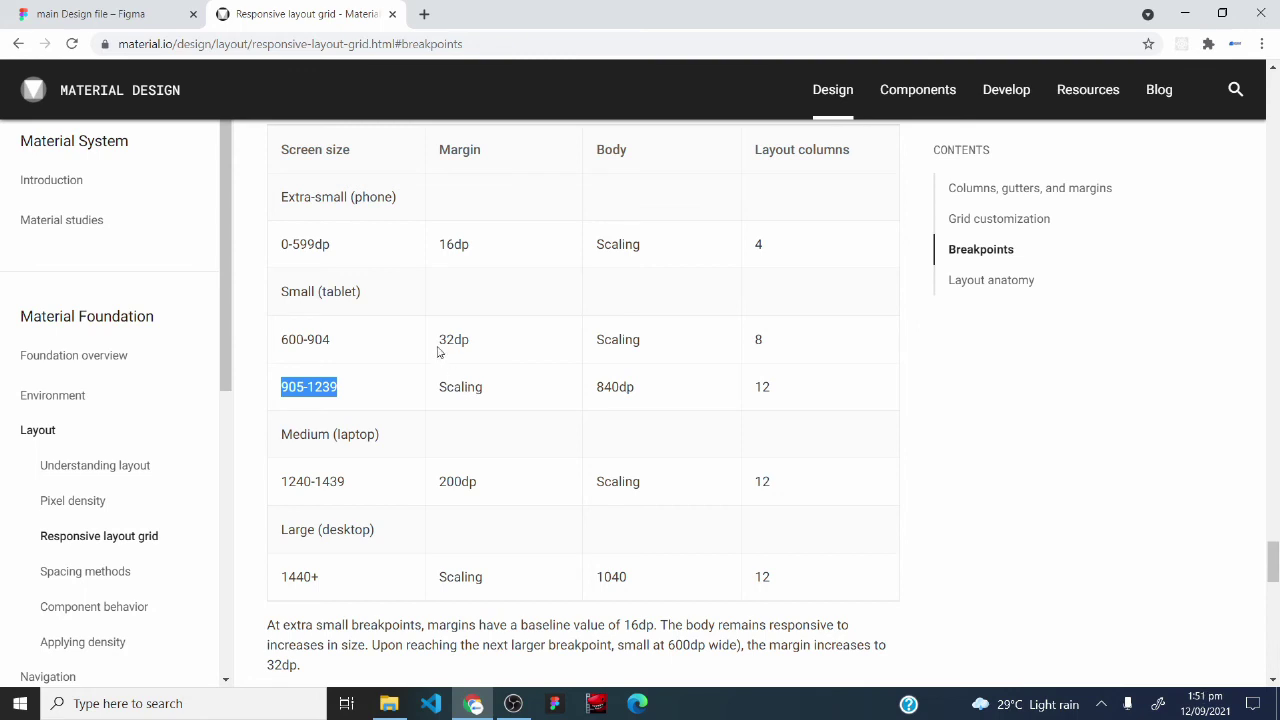
drag(438, 345, 466, 340)
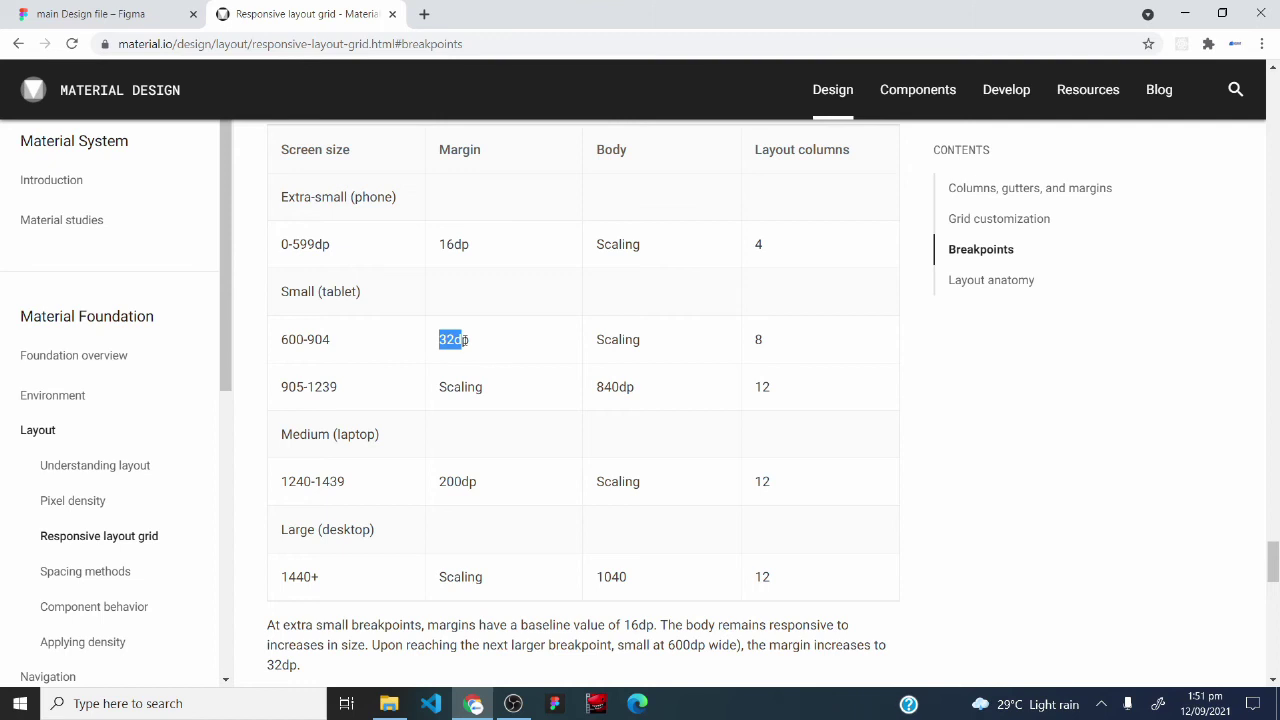
drag(282, 342, 341, 348)
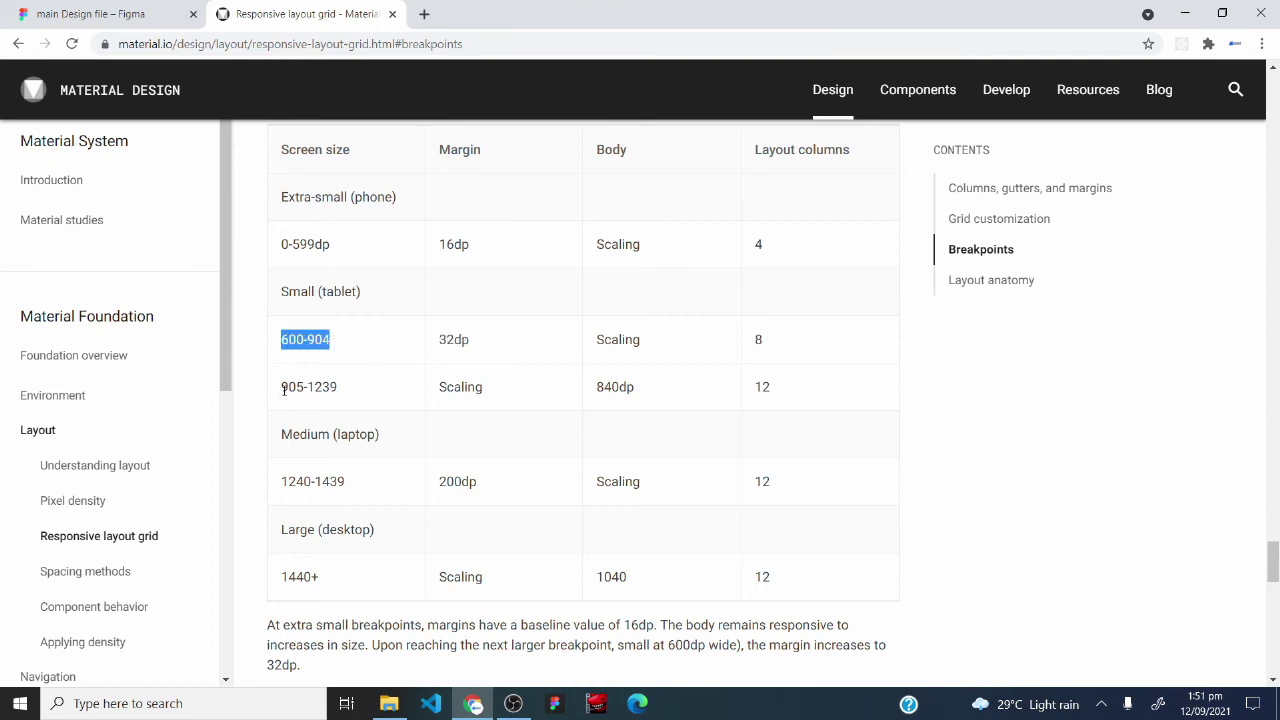
drag(282, 388, 339, 388)
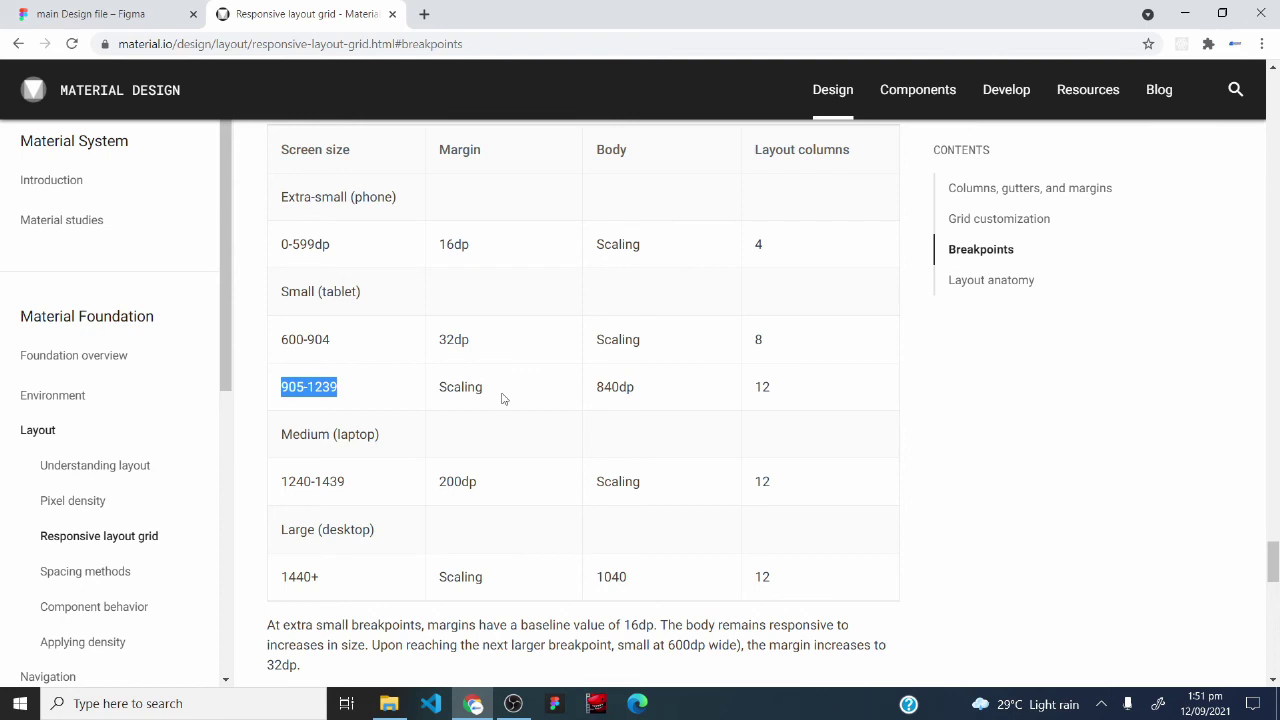
click(456, 343)
drag(456, 343, 428, 347)
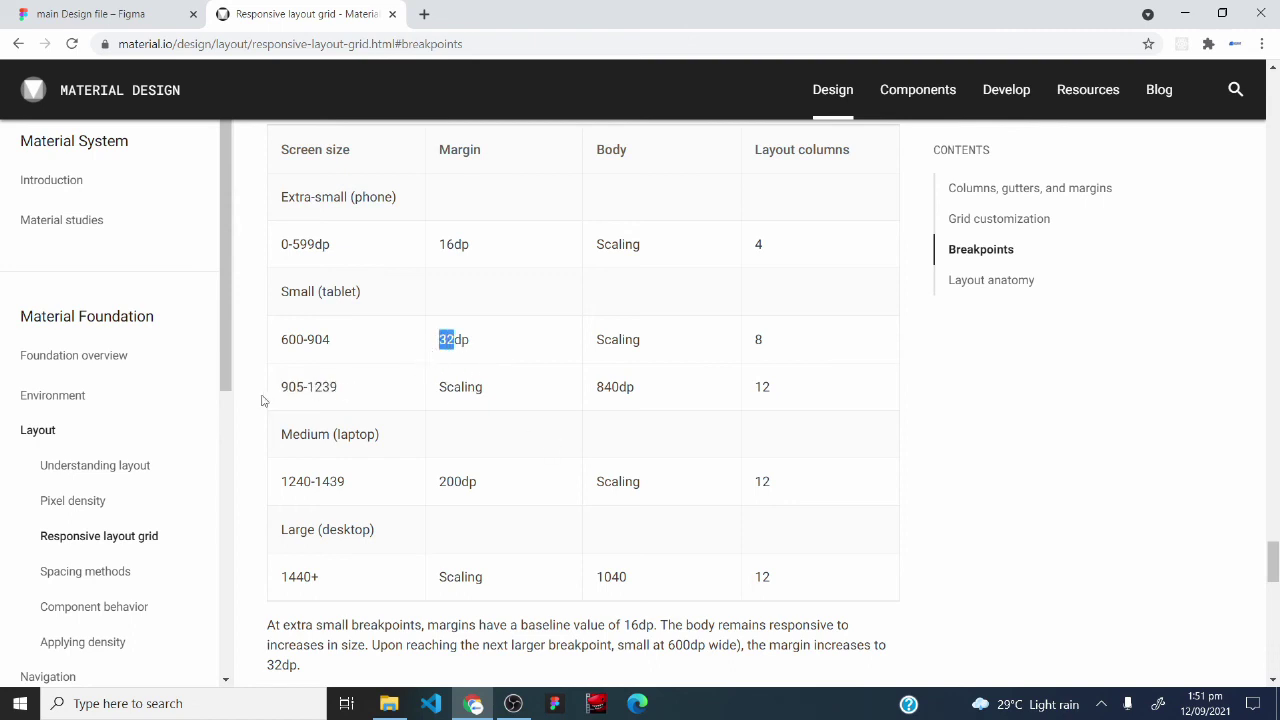
drag(282, 387, 346, 394)
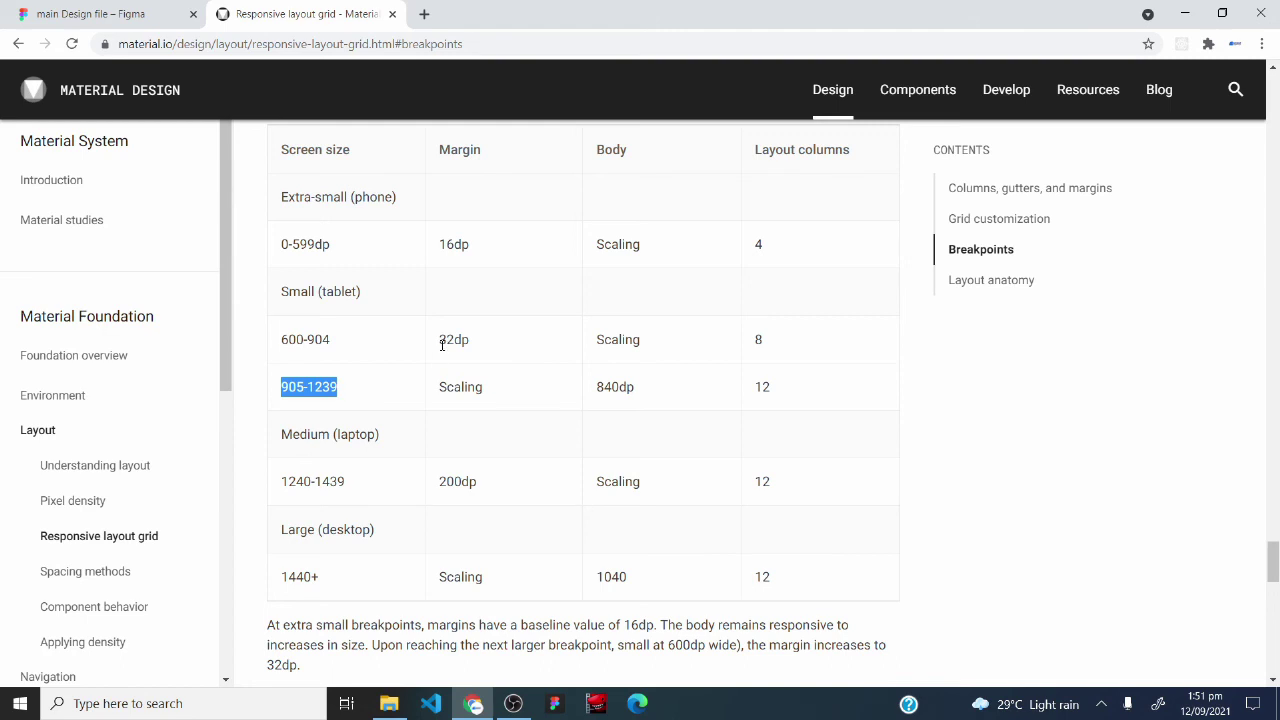
drag(440, 339, 455, 339)
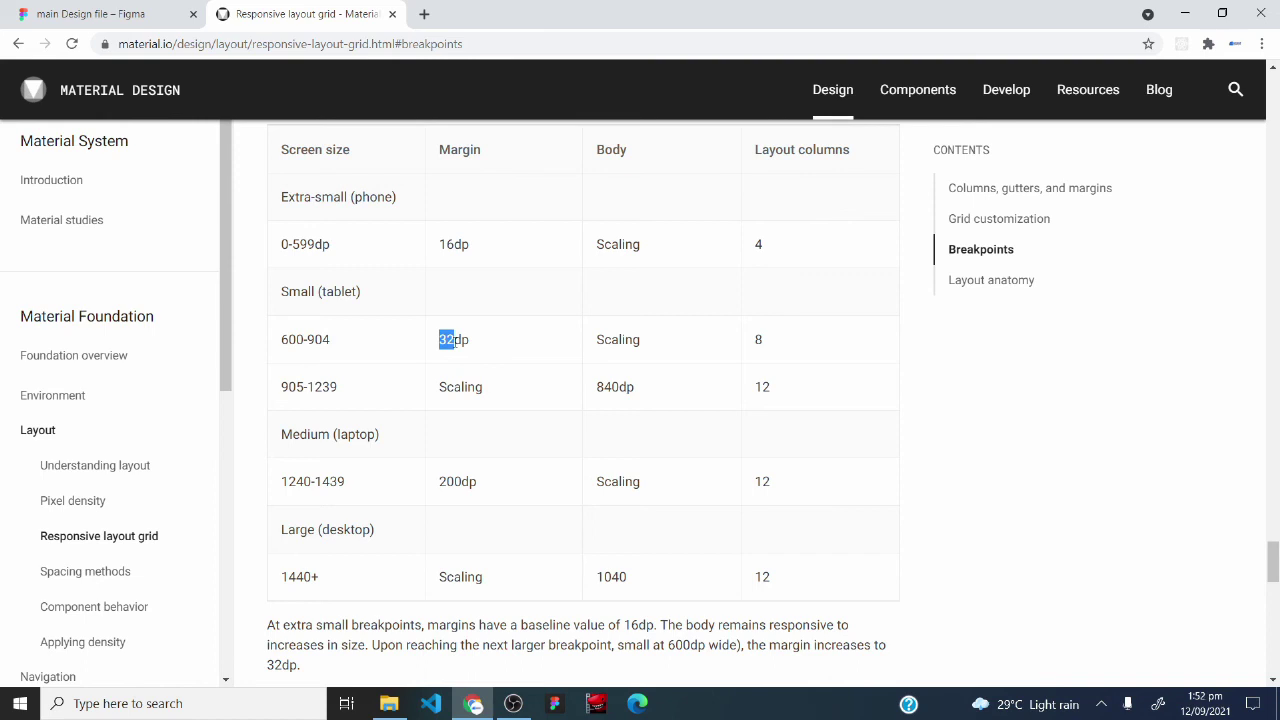
- Switch back to Figma and set the margin of the iPad Pro frame's column grid to 32
click(100, 14)
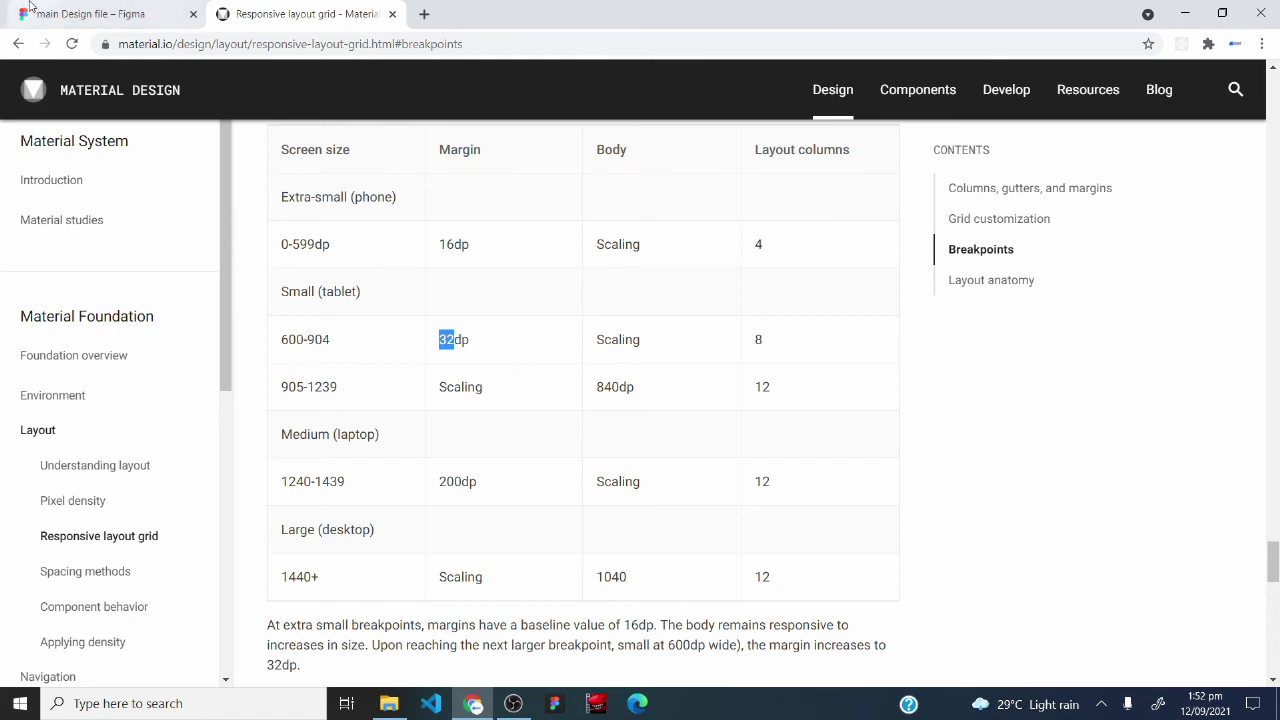
click(1051, 537)
text(32)
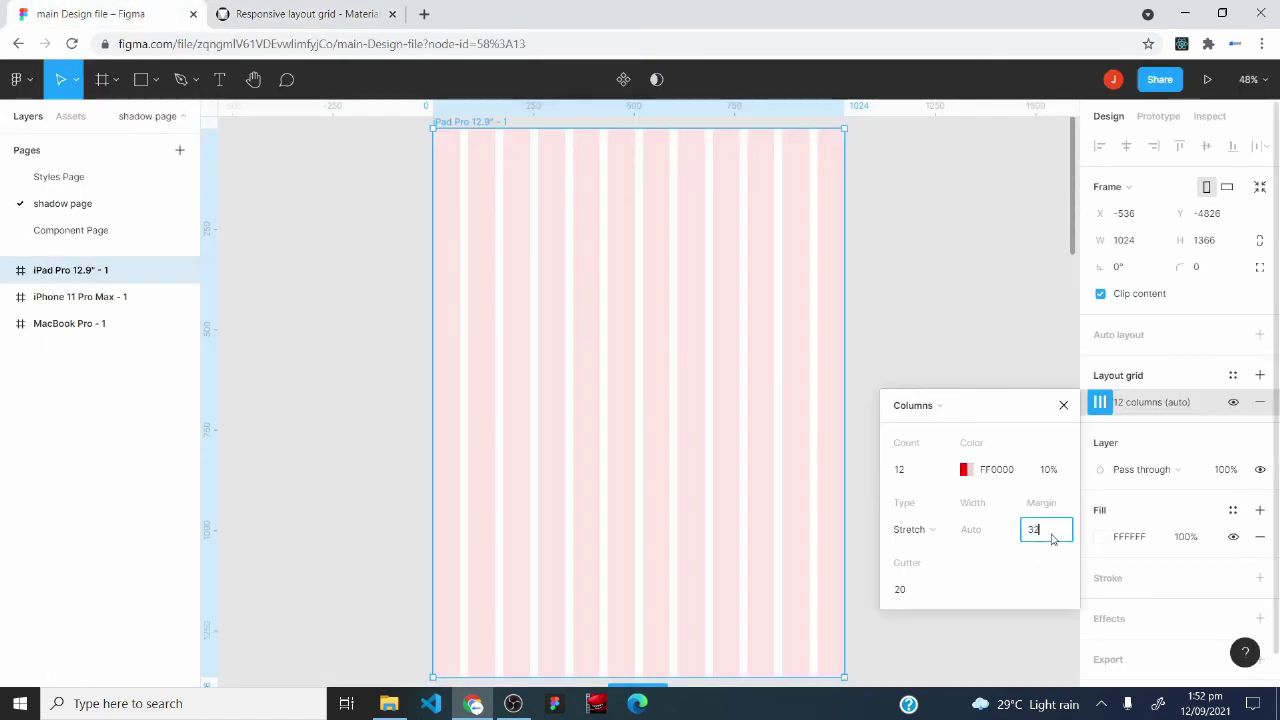
key(Return)
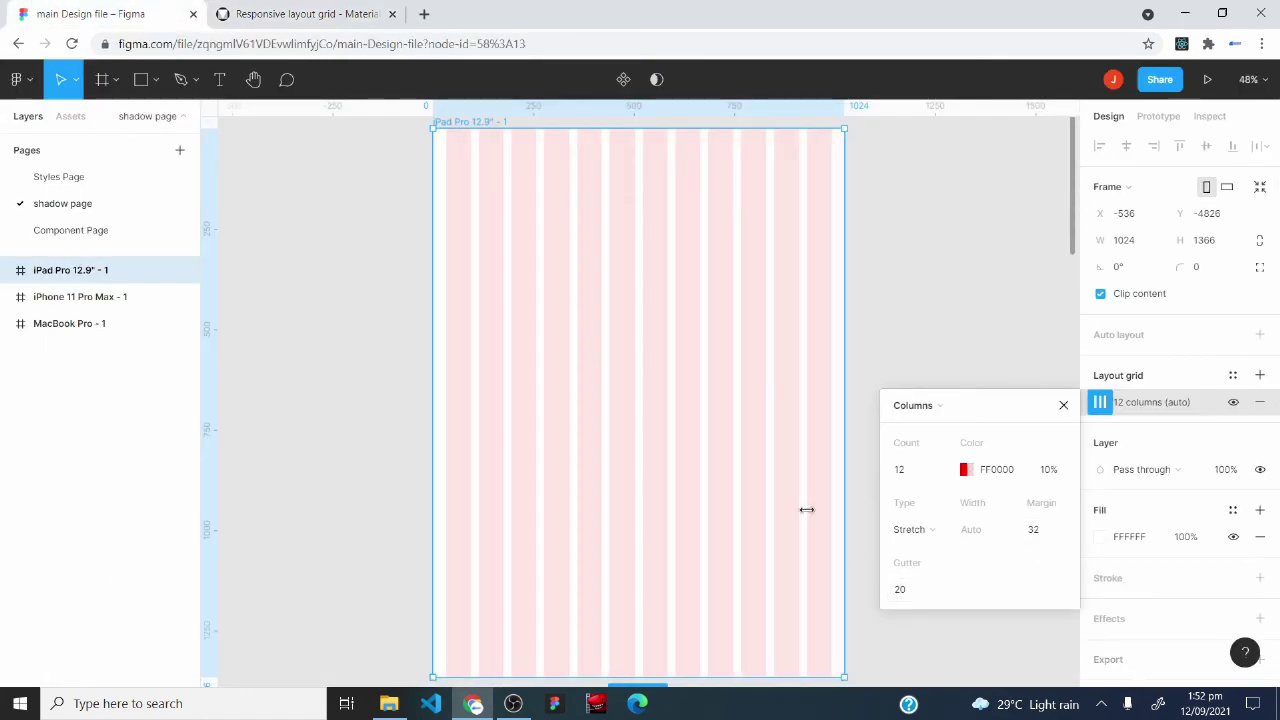
- Look up the recommended tablet gutter width in Material Design's "Columns, gutters, and margins" section
key(ctrl+Tab)
click(985, 190)
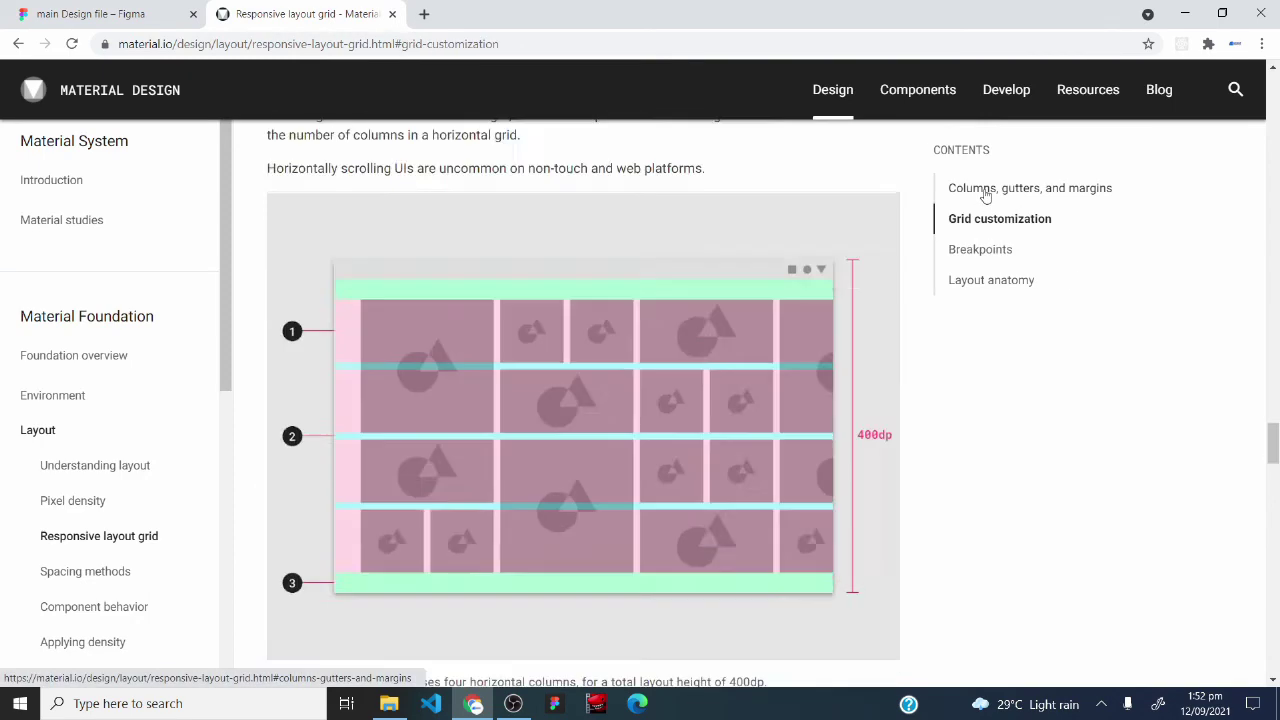
scroll(521, 407, down, 12)
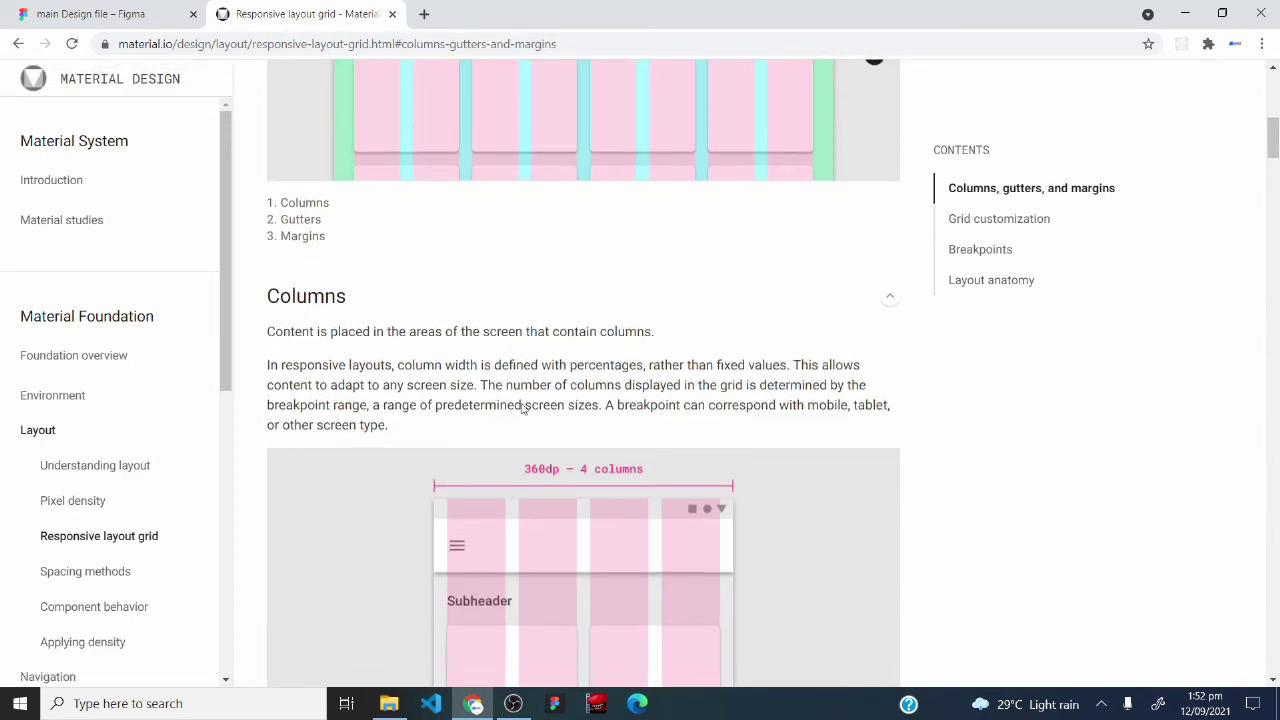
scroll(525, 409, down, 4)
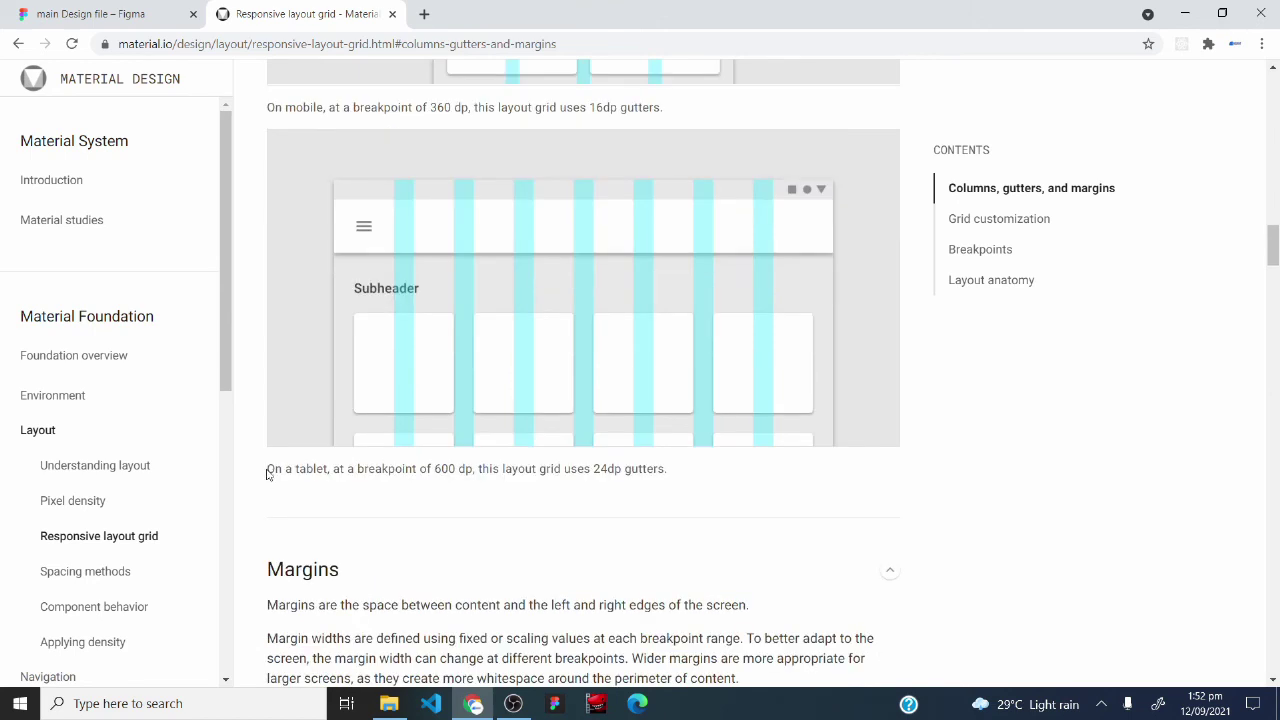
drag(333, 470, 702, 515)
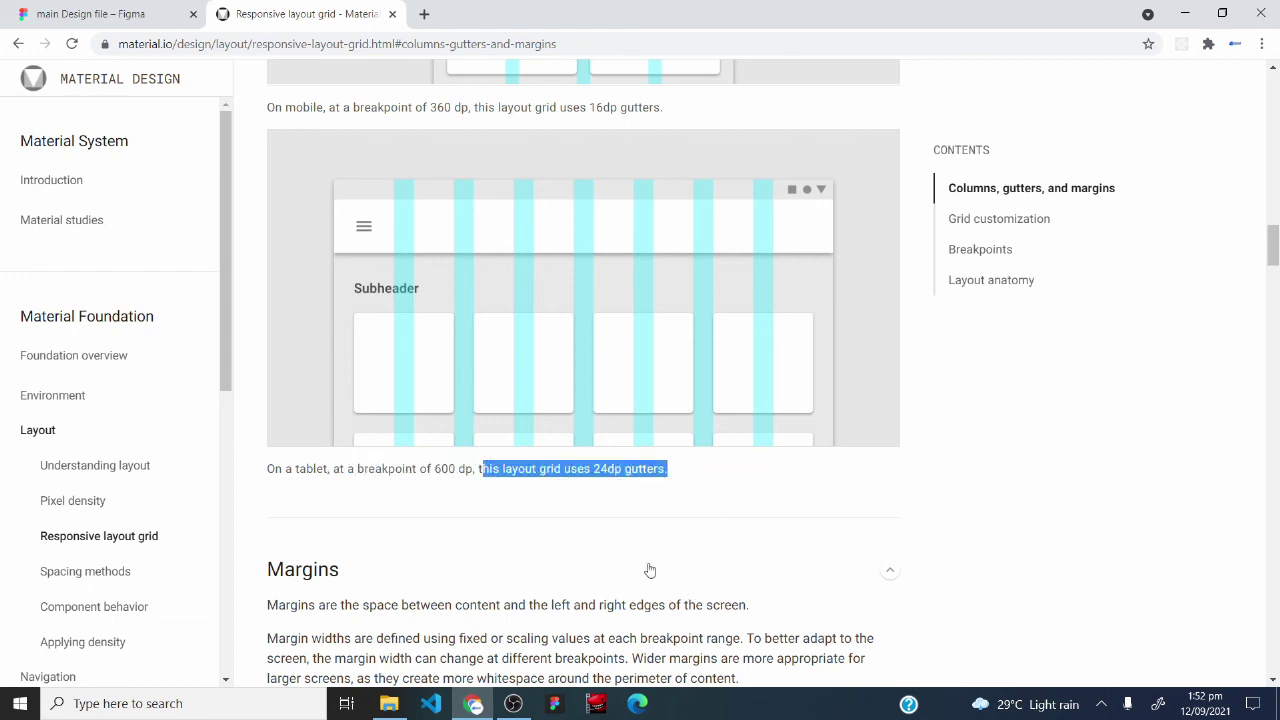
- Return to Figma, set the iPad Pro grid's gutter to 24 and close the grid settings
key(ctrl+shift+Tab)
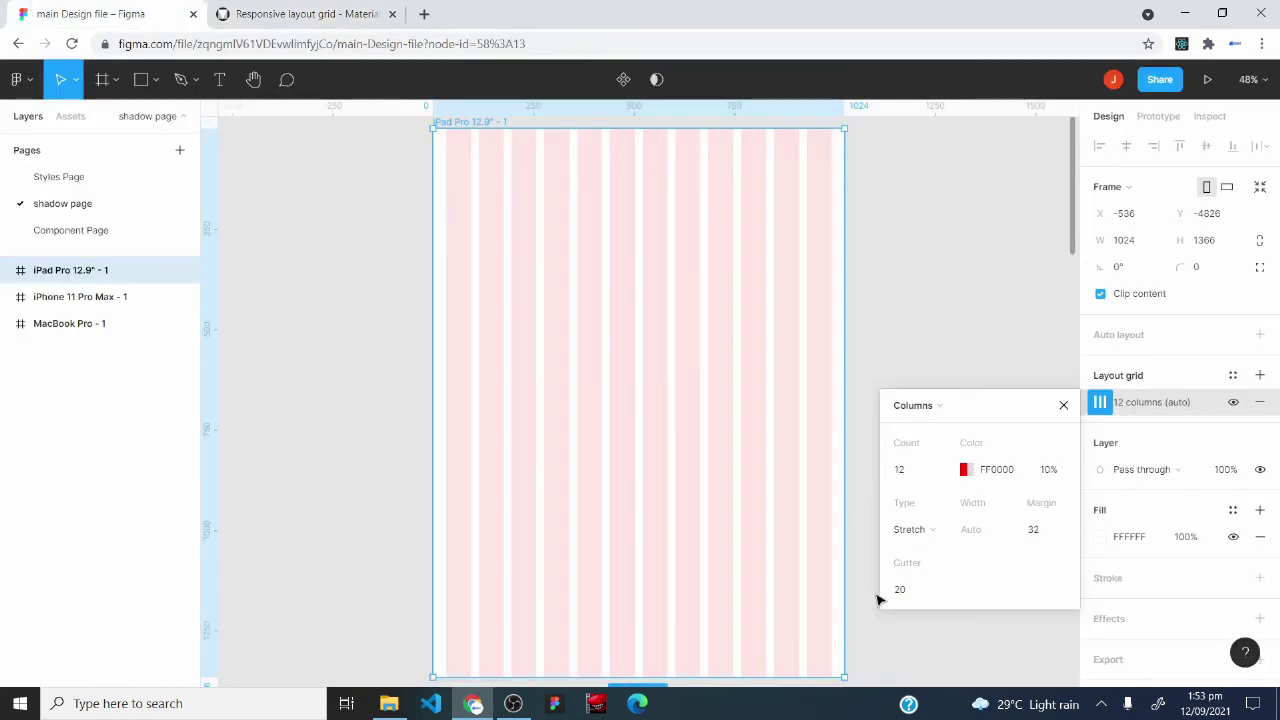
click(923, 590)
text(24)
key(Return)
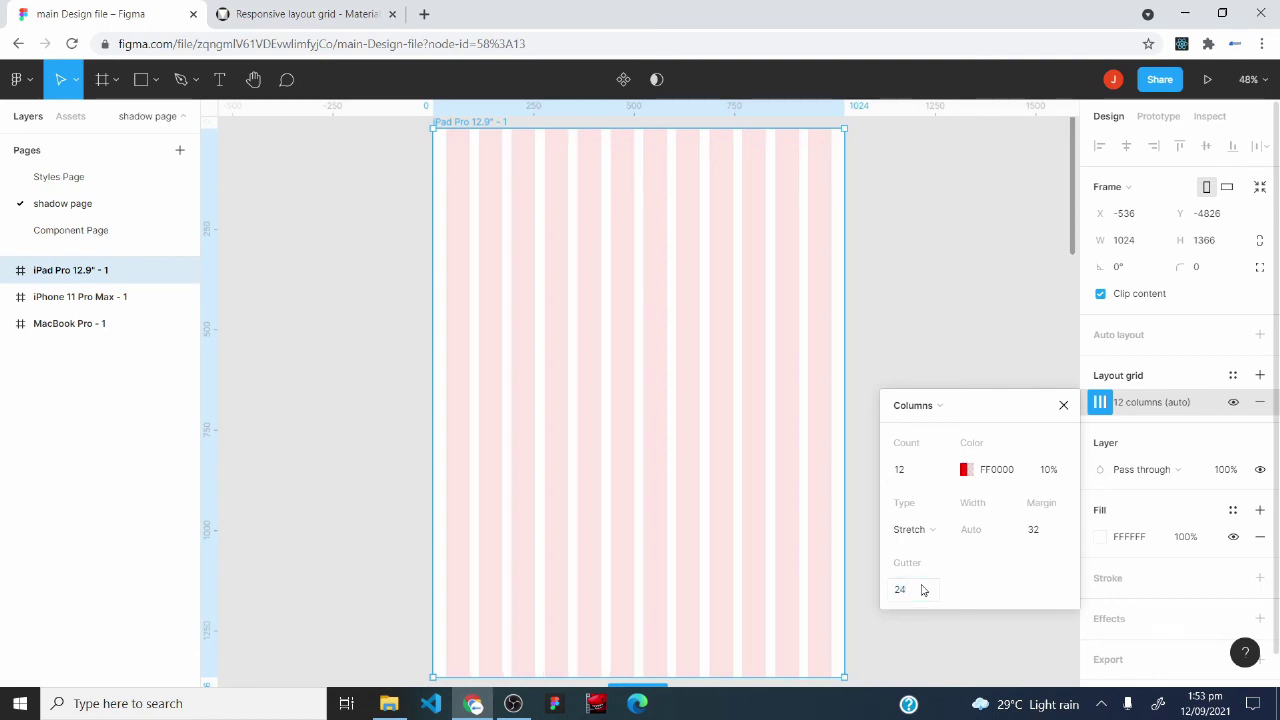
click(1063, 405)
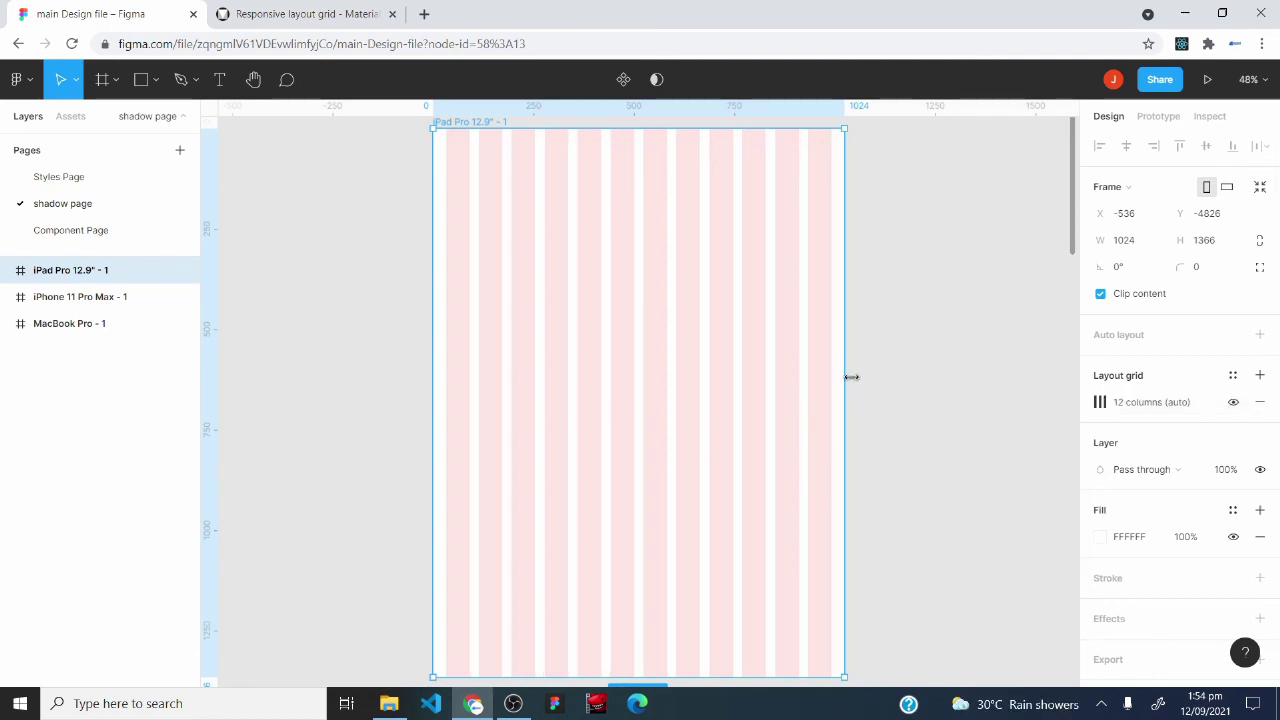
- Resize the MacBook Pro frame from its side edges to about 1314 wide to test how its column grid stretches
mouse_move(851, 377)
mouse_down()
mouse_move(1035, 349)
mouse_move(591, 389)
mouse_move(1046, 366)
mouse_move(862, 367)
mouse_up()
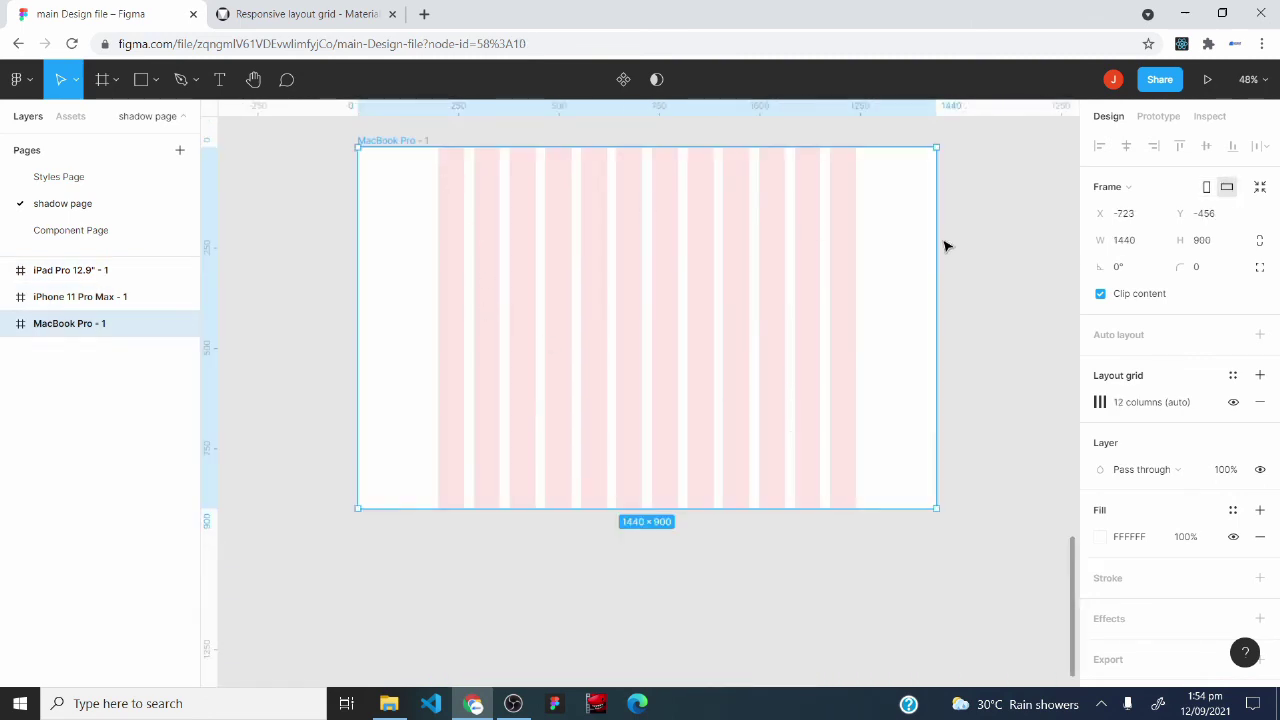
drag(937, 240, 703, 285)
drag(428, 278, 560, 291)
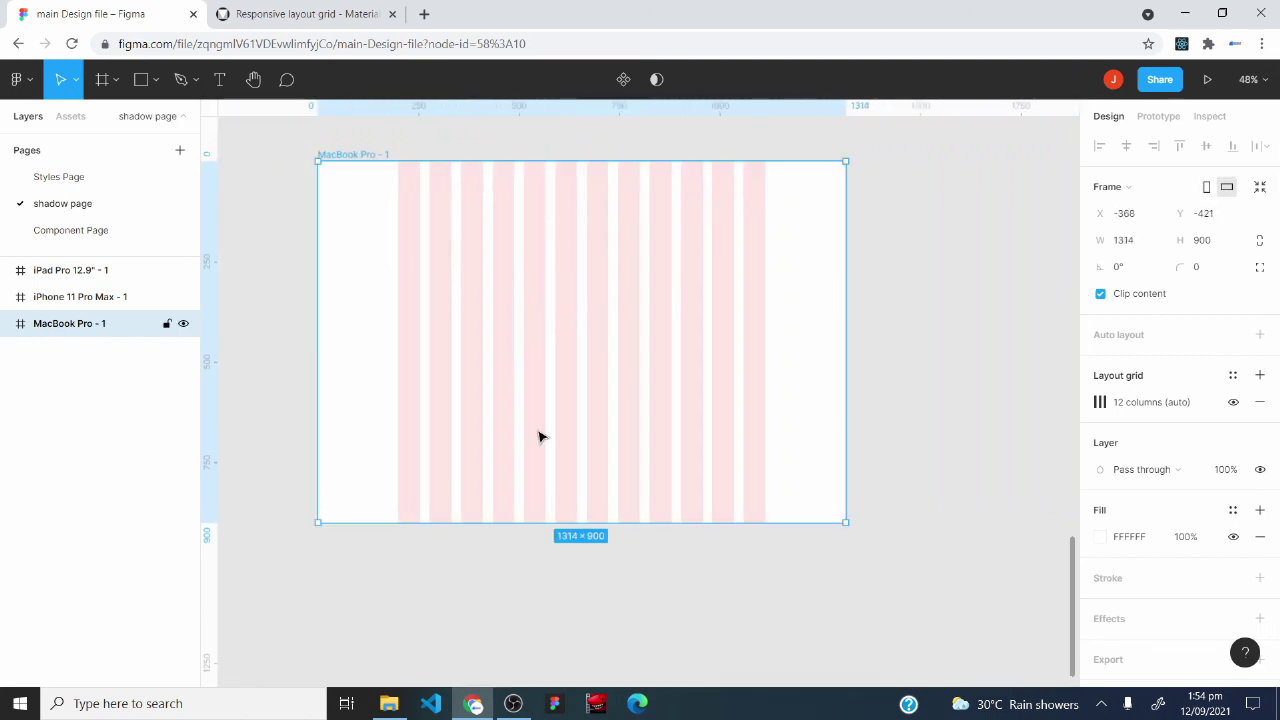